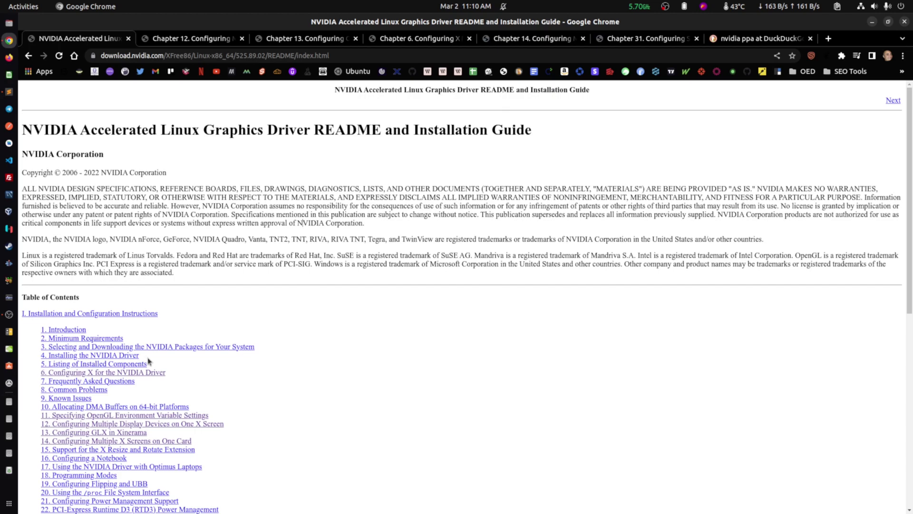
Launch Software Updater from a search for 'update' and move its window aside to review the updates.
key("super")
type("update")
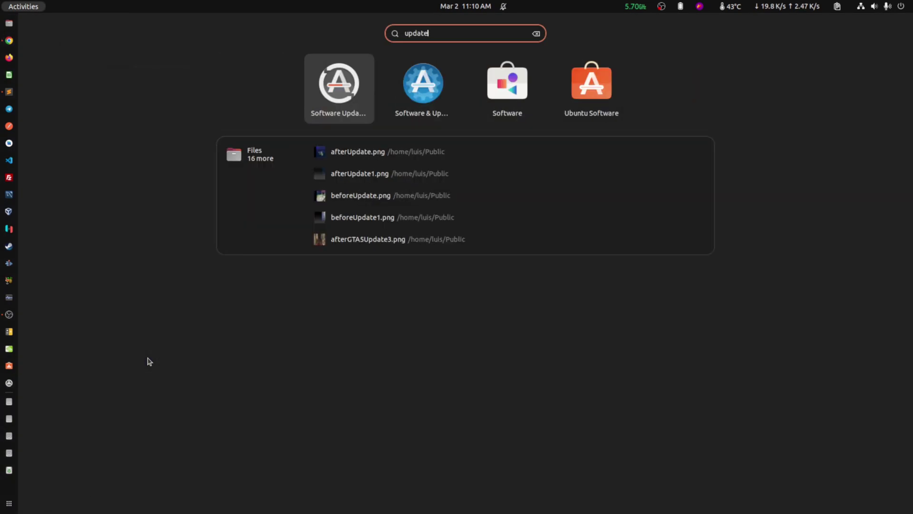
left_click(330, 83)
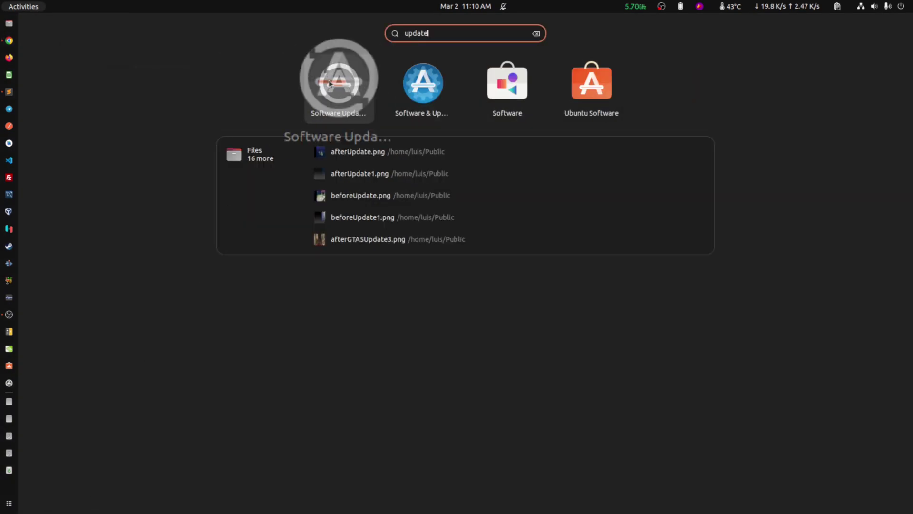
left_click_drag(530, 260, 507, 179)
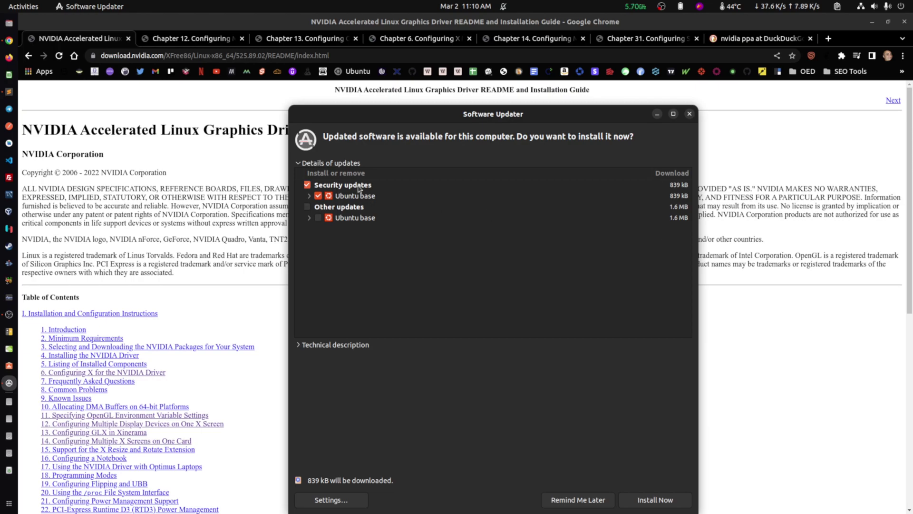
Close Software Updater and open the Launchpad Proprietary GPU Drivers result from the 'nvidia ppa' search.
left_click(688, 114)
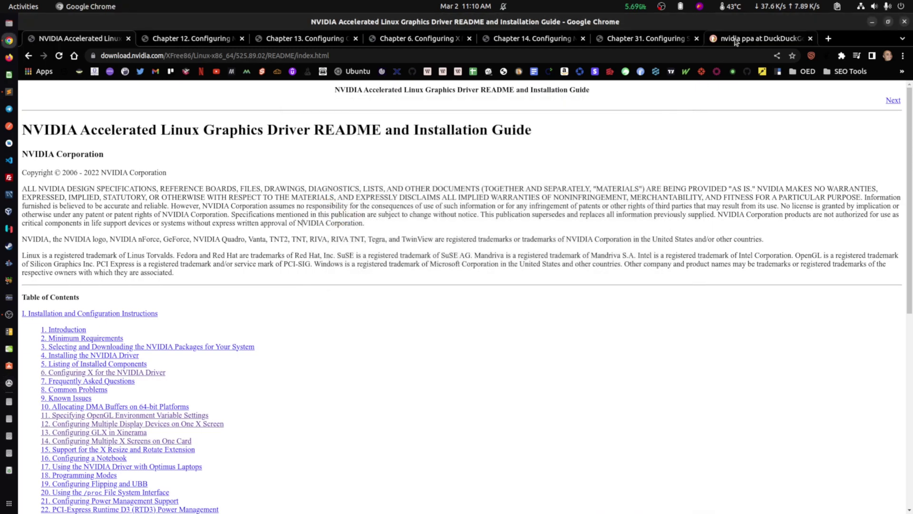
left_click(732, 39)
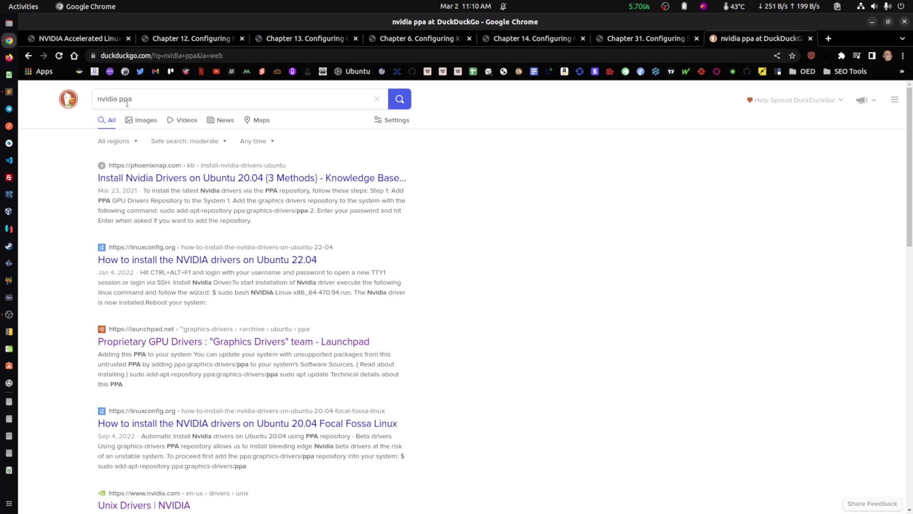
left_click_drag(119, 100, 139, 99)
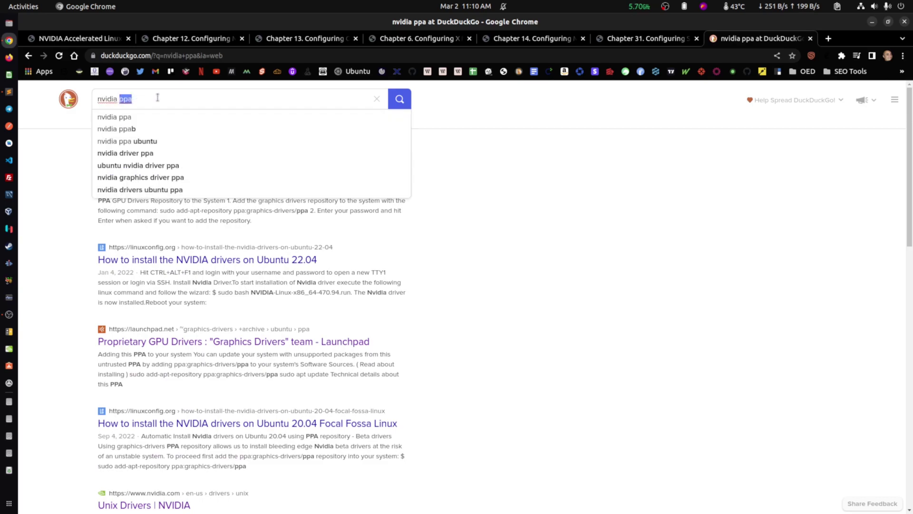
left_click(741, 342)
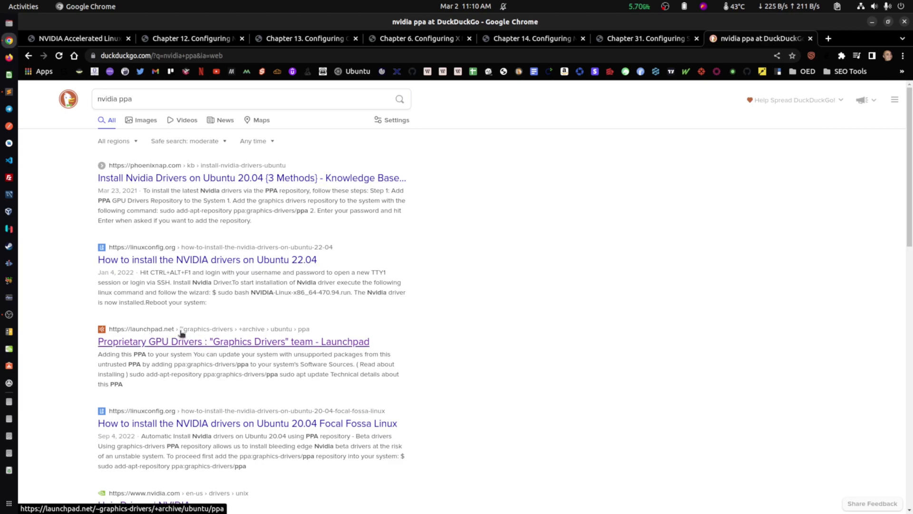
left_click(225, 342)
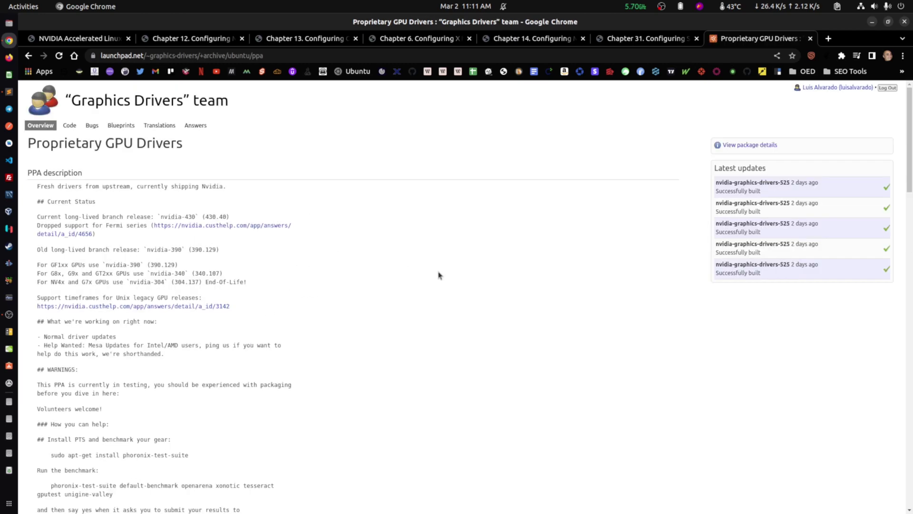
Scroll to the PPA's installation instructions and try selecting the add-apt-repository and apt update lines.
scroll(436, 273, "down", 5)
scroll(410, 270, "down", 5)
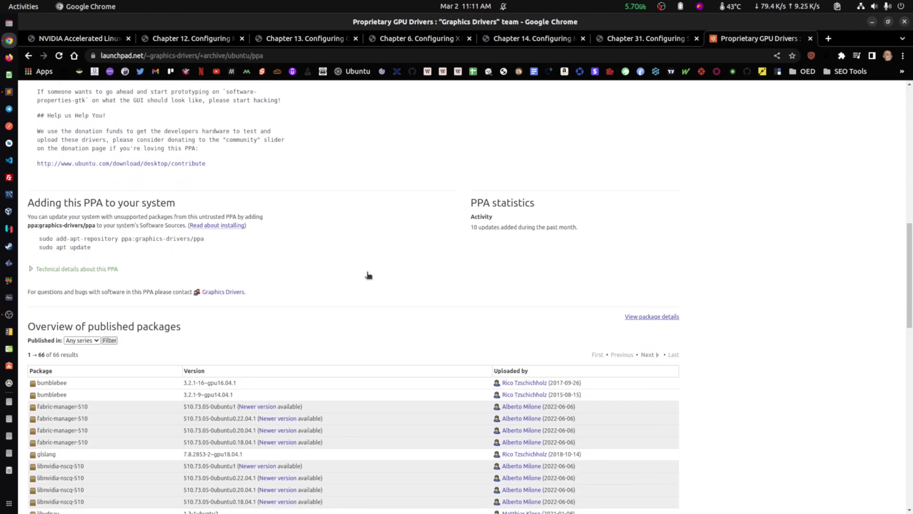
scroll(354, 267, "up", 2)
scroll(348, 267, "down", 2)
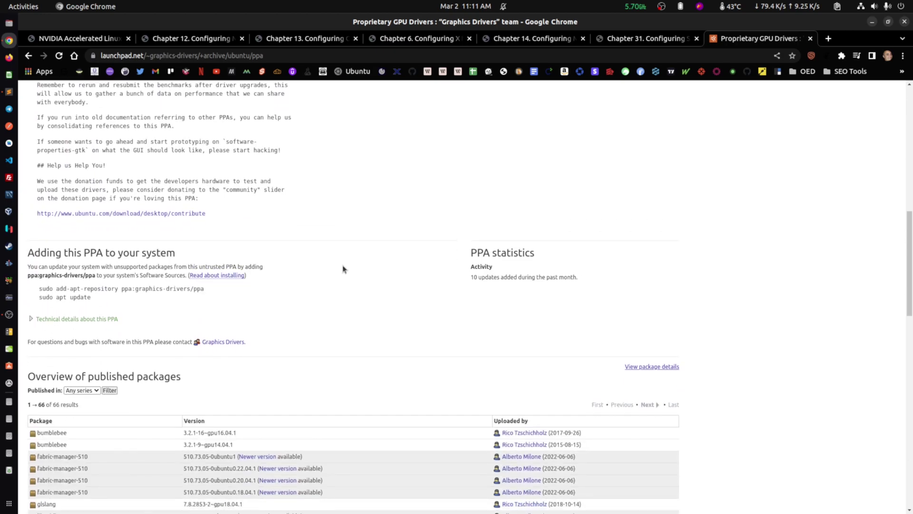
triple_click(147, 288)
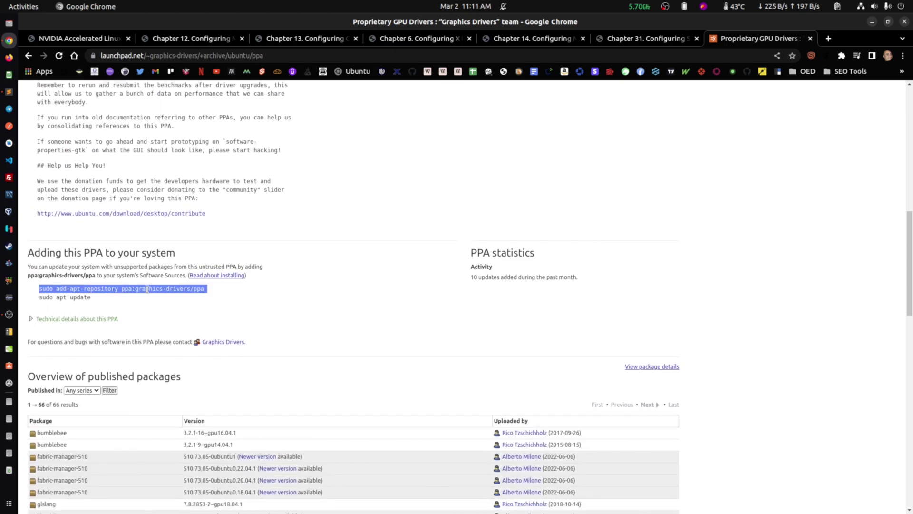
left_click(147, 289)
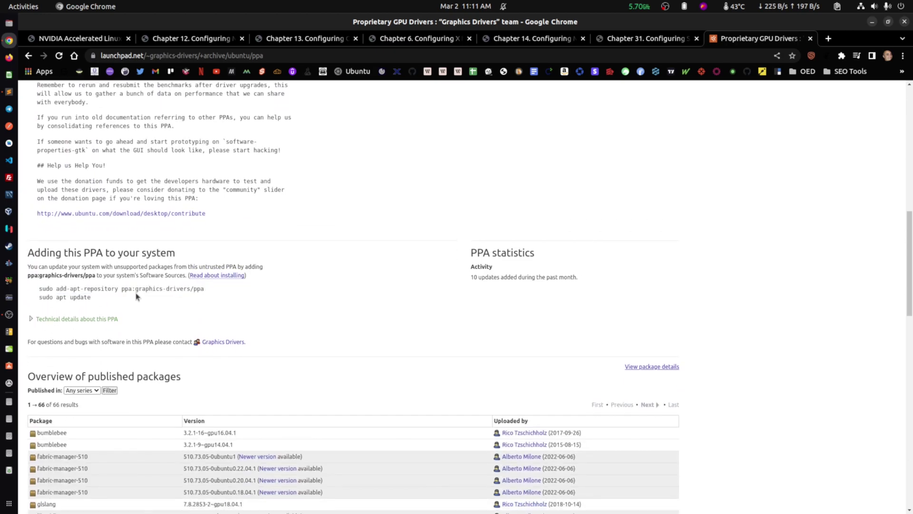
triple_click(70, 297)
left_click(72, 297)
Copy the 'sudo add-apt-repository ppa:graphics-drivers/ppa' command from the page.
triple_click(171, 288)
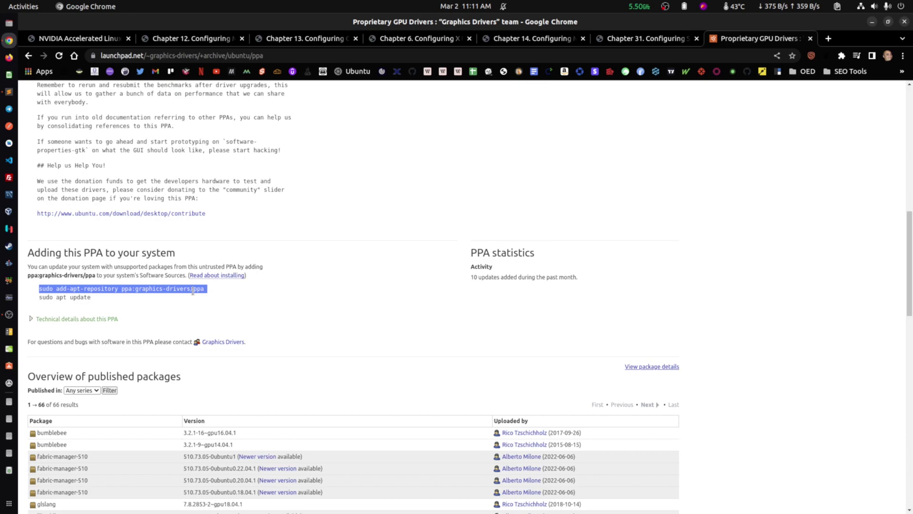
double_click(192, 290)
triple_click(69, 297)
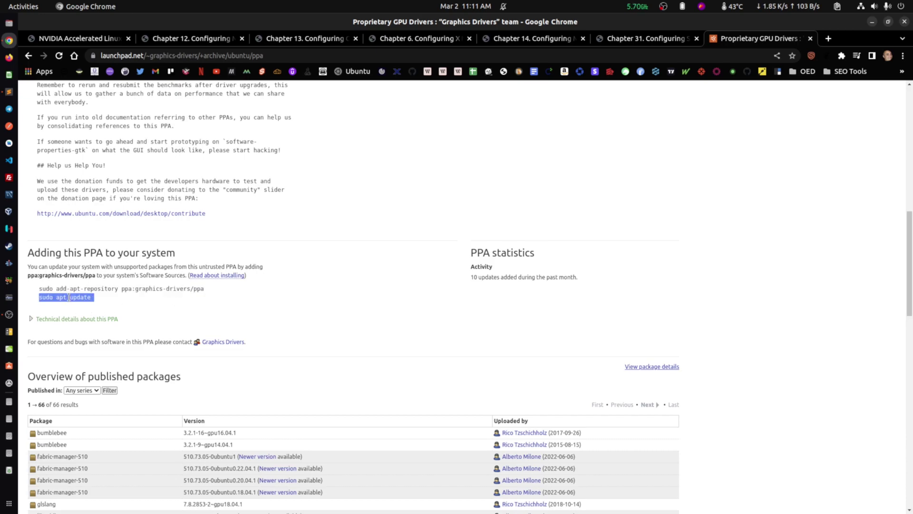
triple_click(175, 288)
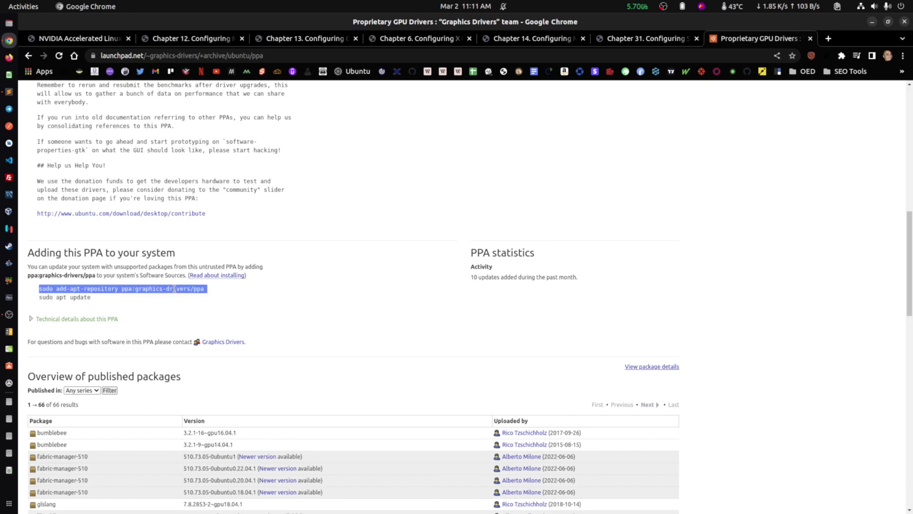
right_click(174, 289)
left_click(181, 293)
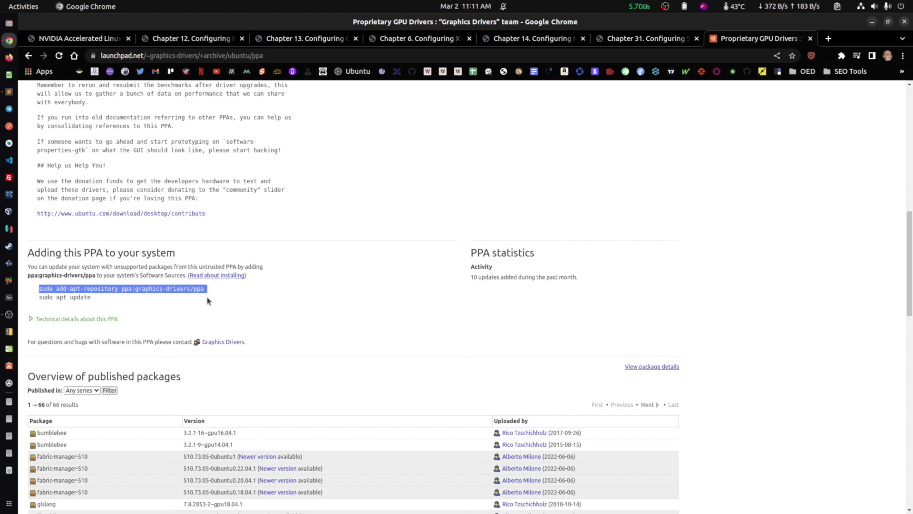
left_click(280, 299)
Open a terminal in the Desktop folder and run the pasted add-apt-repository ppa:graphics-drivers/ppa command.
left_click(872, 21)
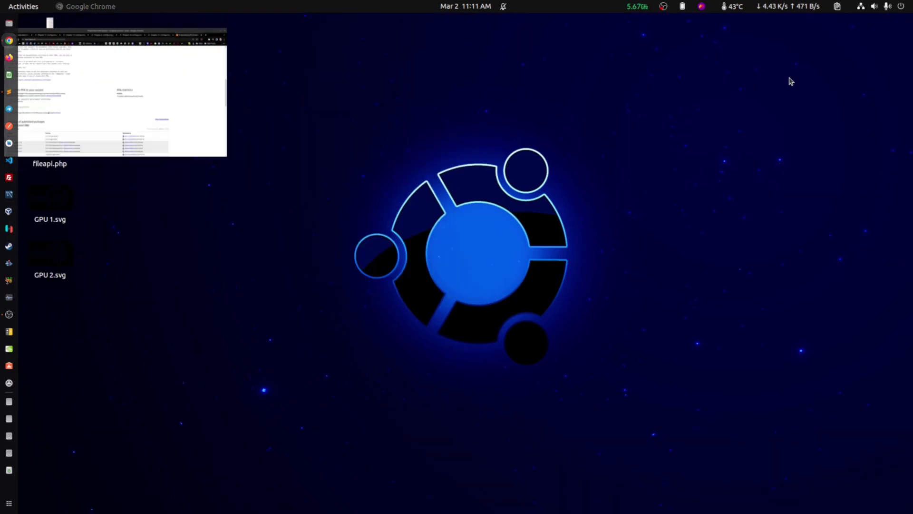
right_click(272, 214)
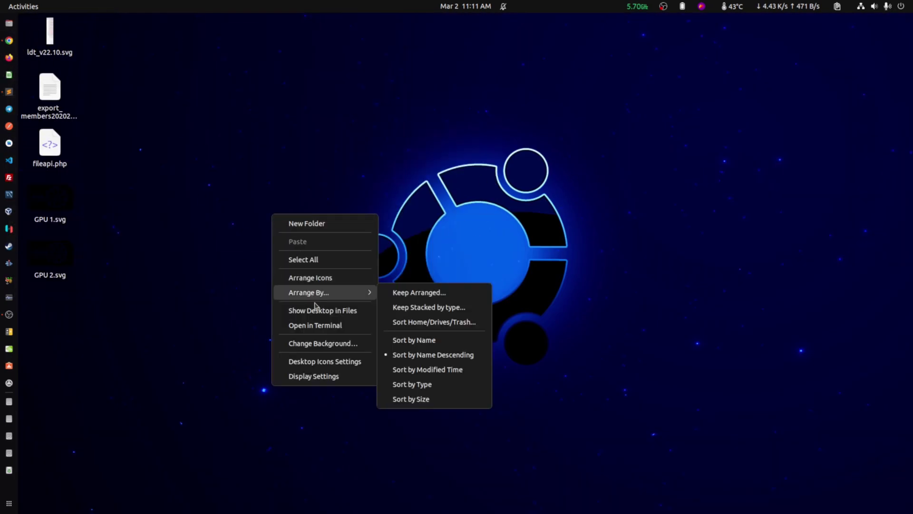
left_click(316, 329)
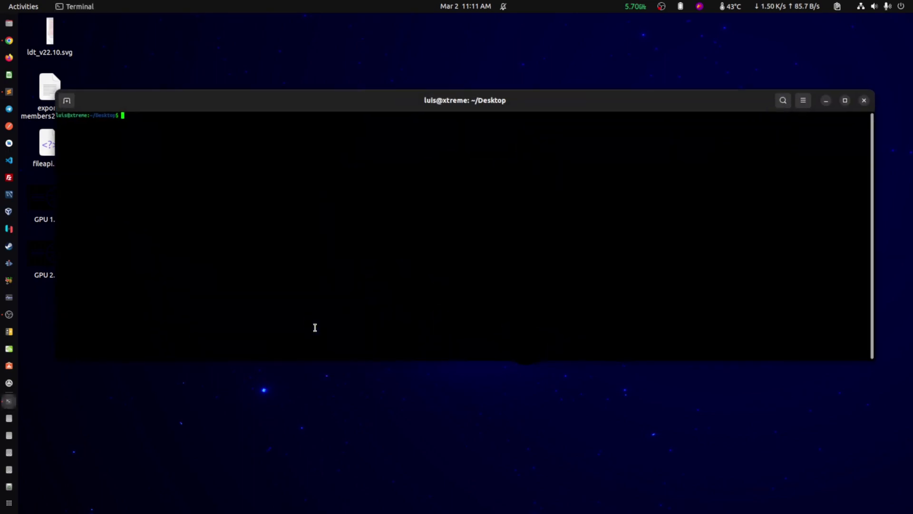
left_click_drag(368, 100, 385, 147)
right_click(201, 235)
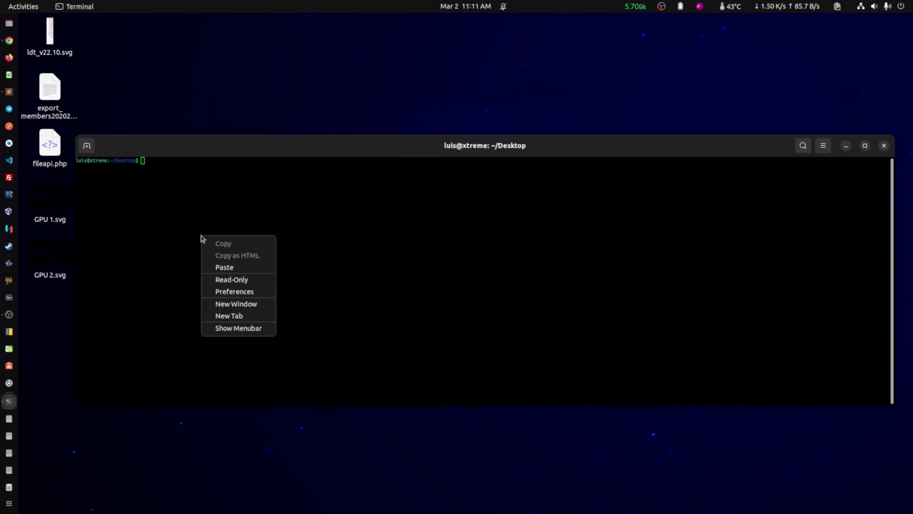
left_click(221, 267)
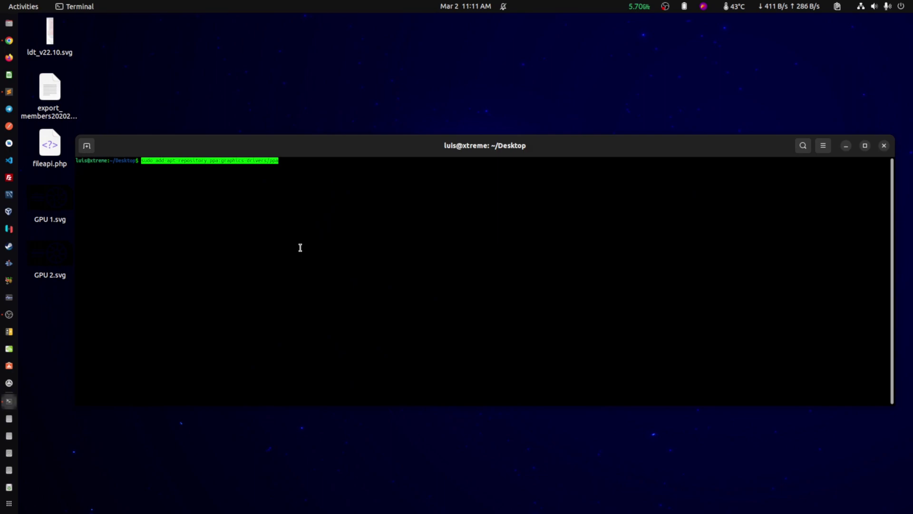
key("Return")
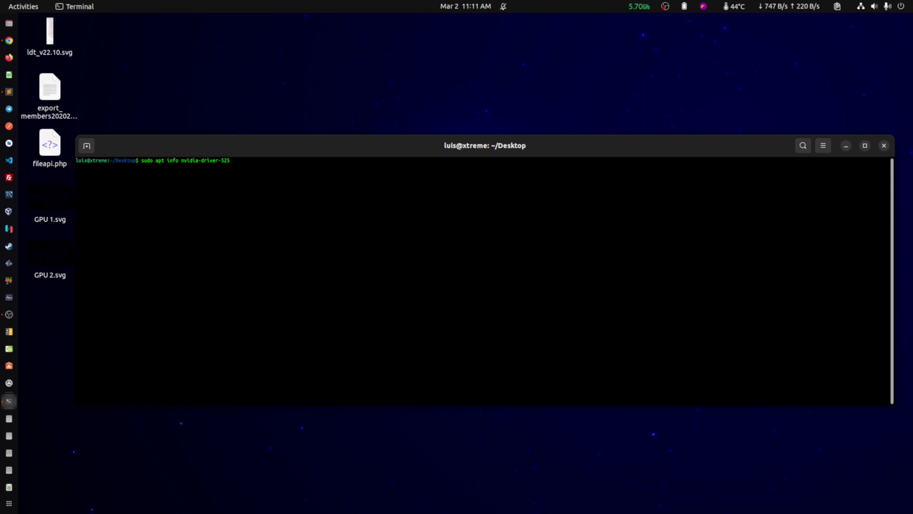
Edit the command line into 'sudo apt install nvidia-driver-525'.
key("BackSpace")
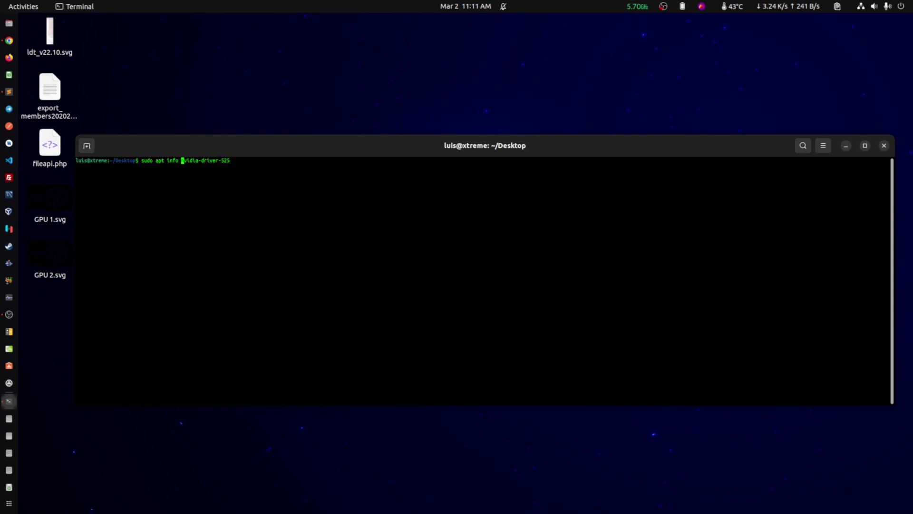
key("BackSpace")
key("BackSpace")
key("BackSpace")
type("stall")
left_click_drag(219, 153, 254, 148)
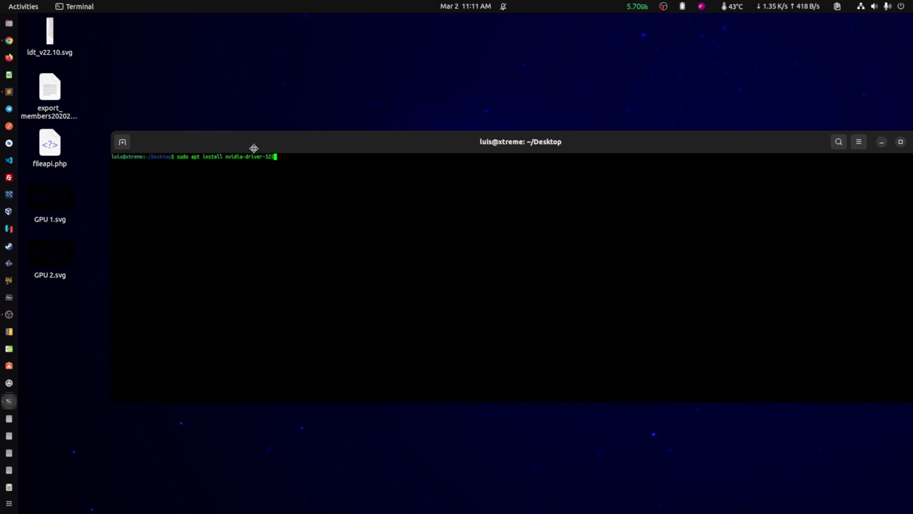
key("BackSpace")
key("BackSpace")
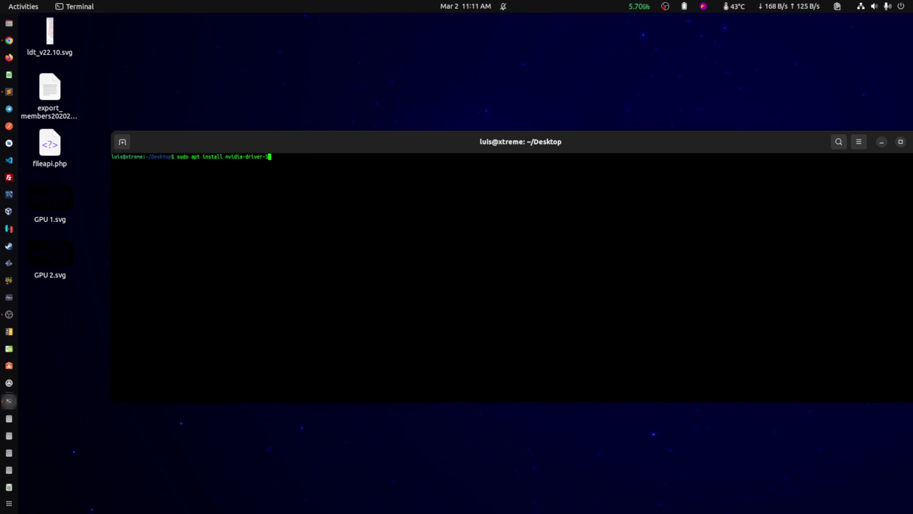
type("30")
key("BackSpace")
key("BackSpace")
type("25")
Reposition the terminal window and then close it.
left_click_drag(287, 144, 251, 141)
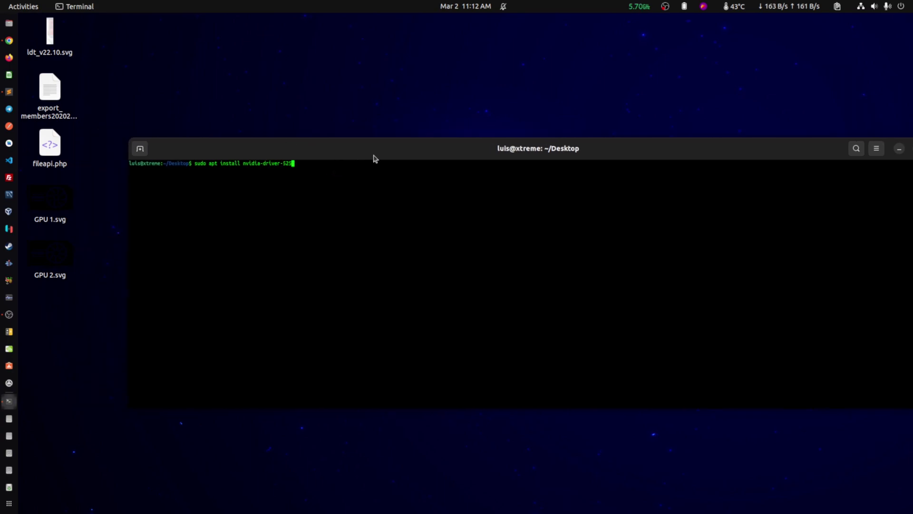
left_click_drag(374, 156, 338, 103)
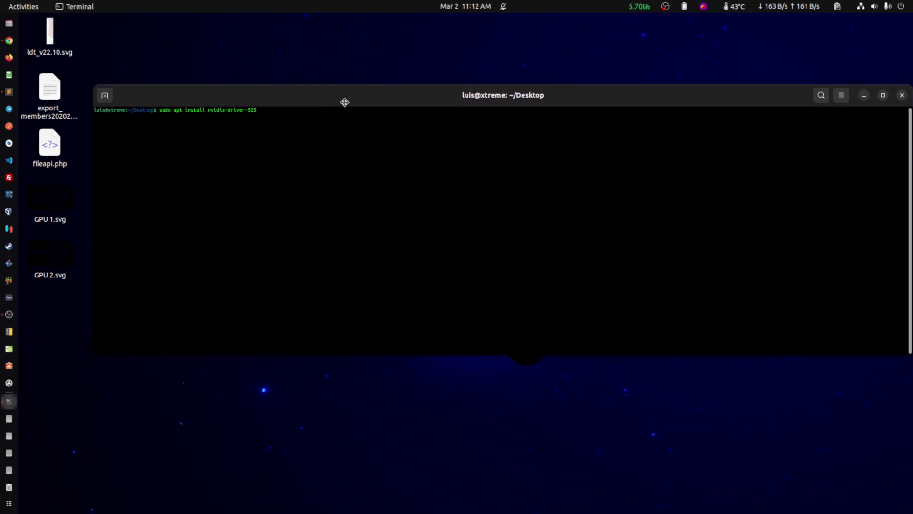
left_click_drag(420, 102, 404, 117)
left_click(887, 114)
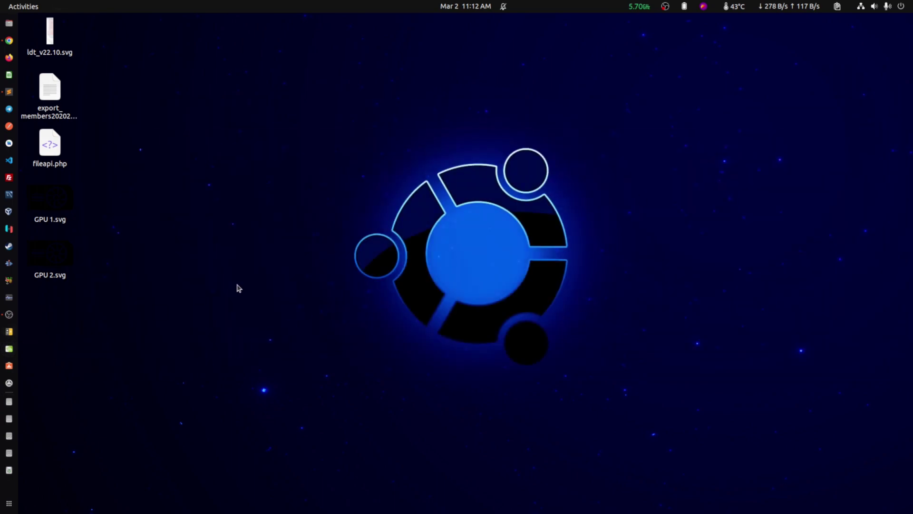
Launch NVIDIA X Server Settings from a search for 'nvidia' and center its window.
key("super")
type("nvidia")
key("Return")
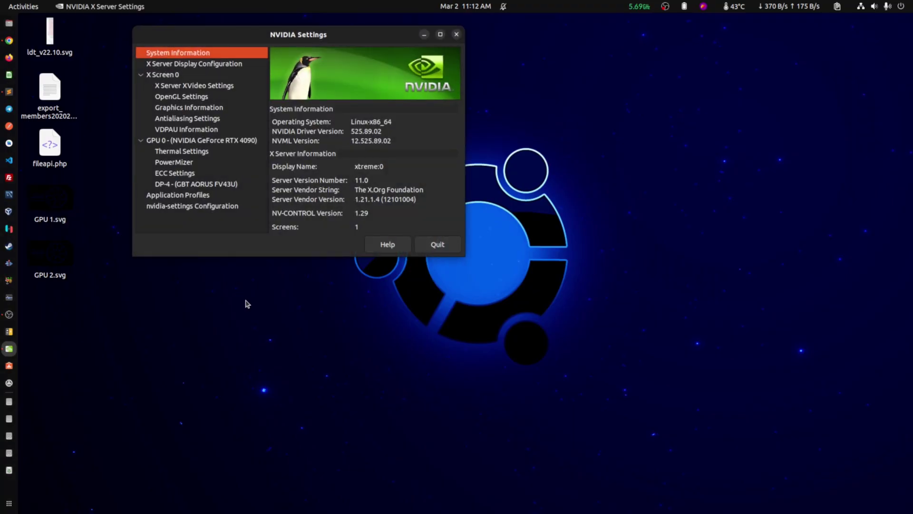
left_click_drag(385, 34, 484, 84)
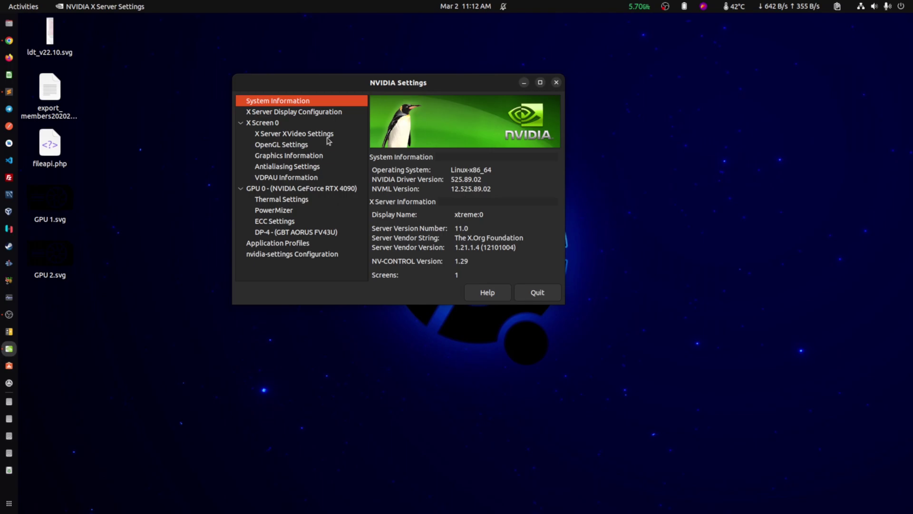
Save the display configuration to the X configuration file, authenticating with the account password.
left_click(317, 111)
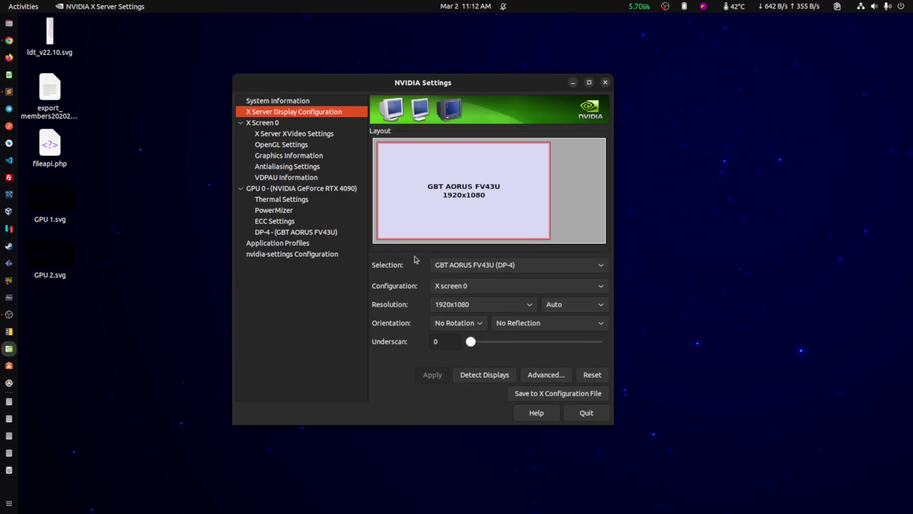
left_click(550, 394)
left_click(459, 287)
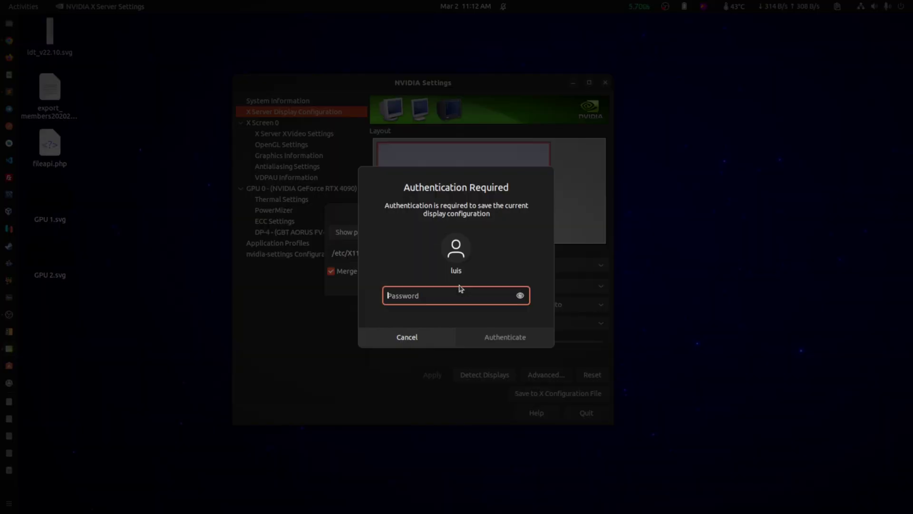
type("********")
left_click(478, 343)
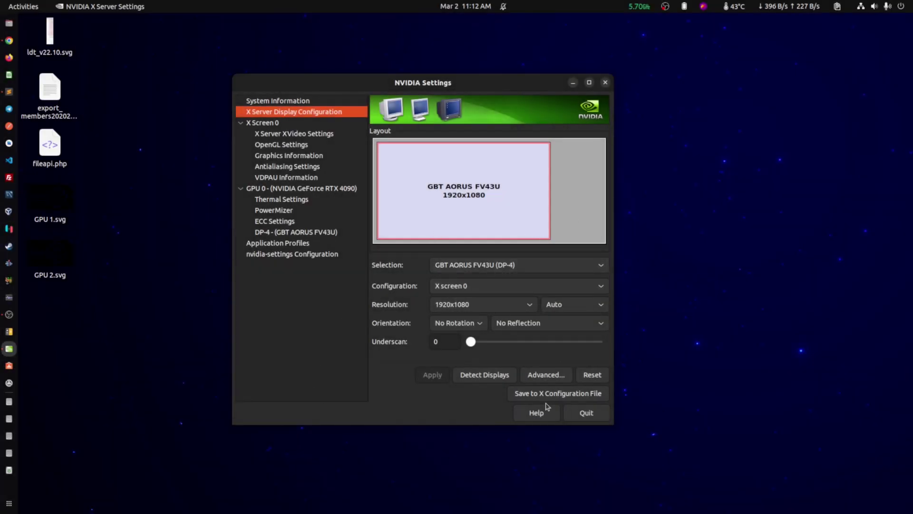
right_click(150, 233)
left_click(190, 342)
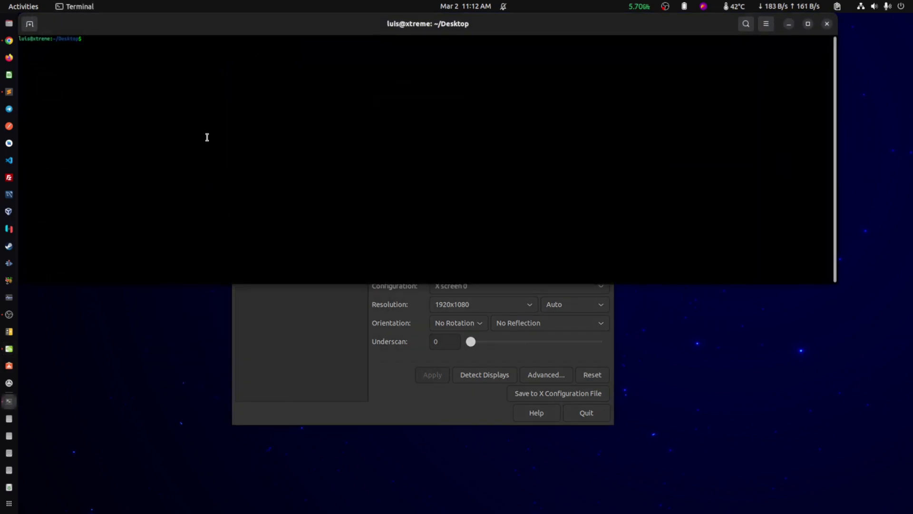
right_click(146, 80)
left_click(161, 111)
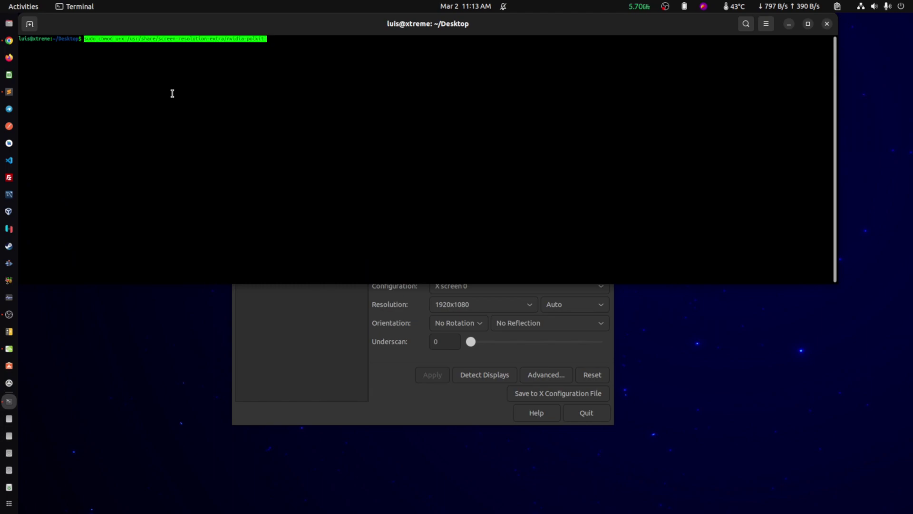
left_click_drag(163, 25, 189, 76)
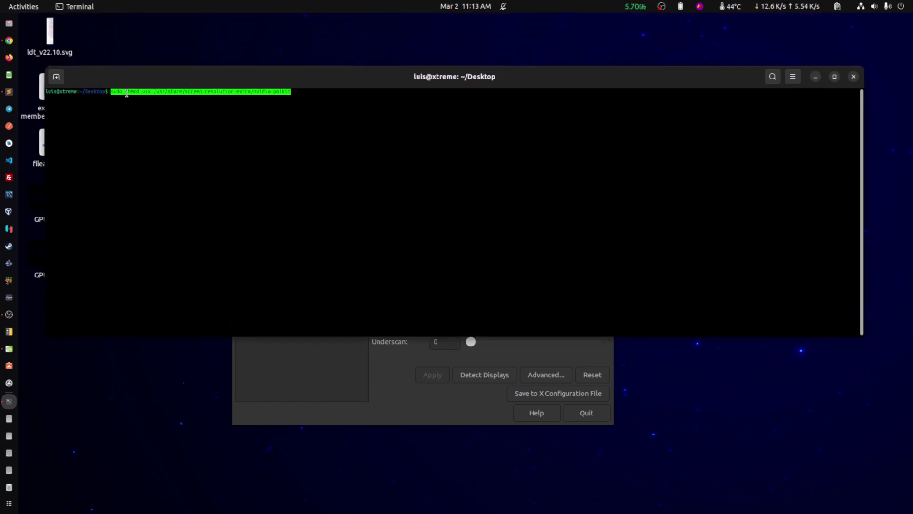
key("Left")
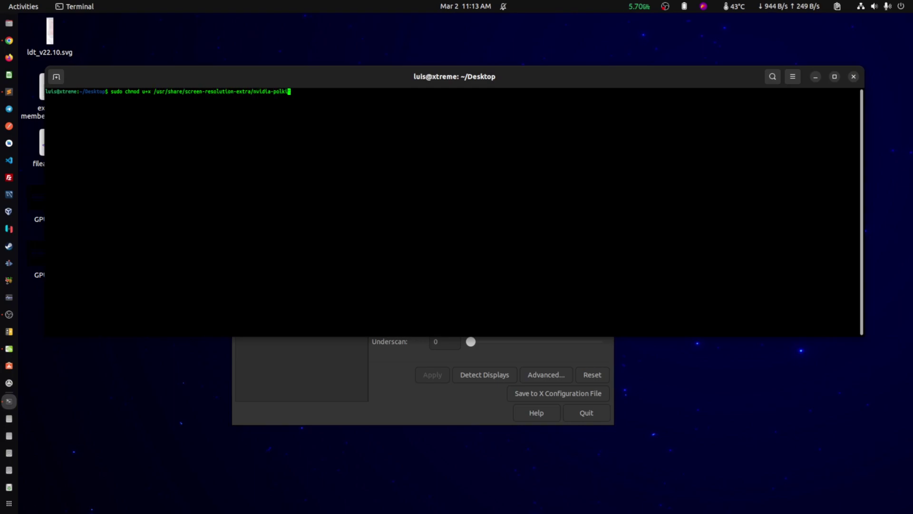
key("Right")
left_click(853, 76)
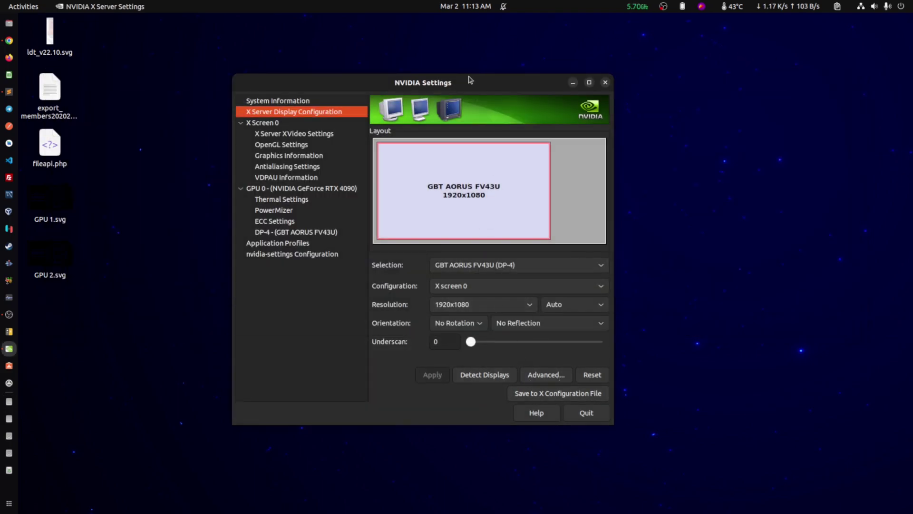
Collapse the GPU 0 node, then close NVIDIA X Server Settings and confirm Quit.
left_click_drag(469, 79, 526, 61)
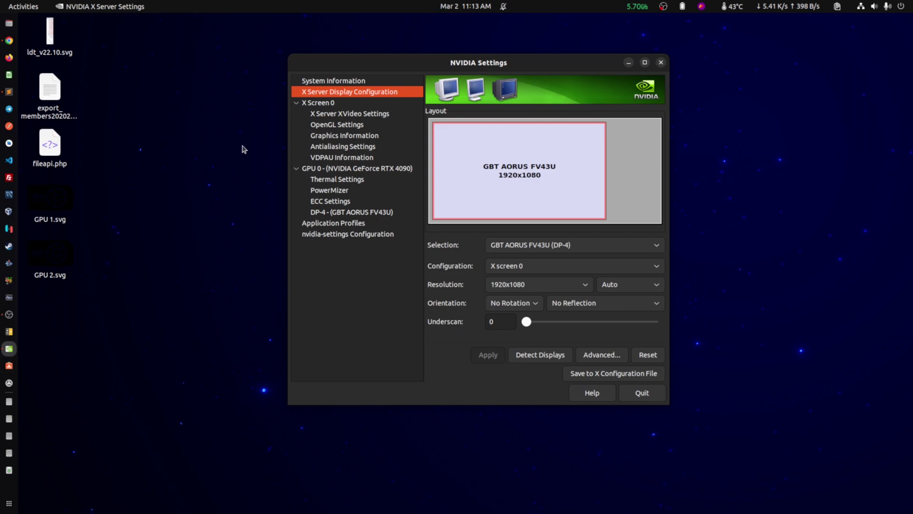
left_click(297, 168)
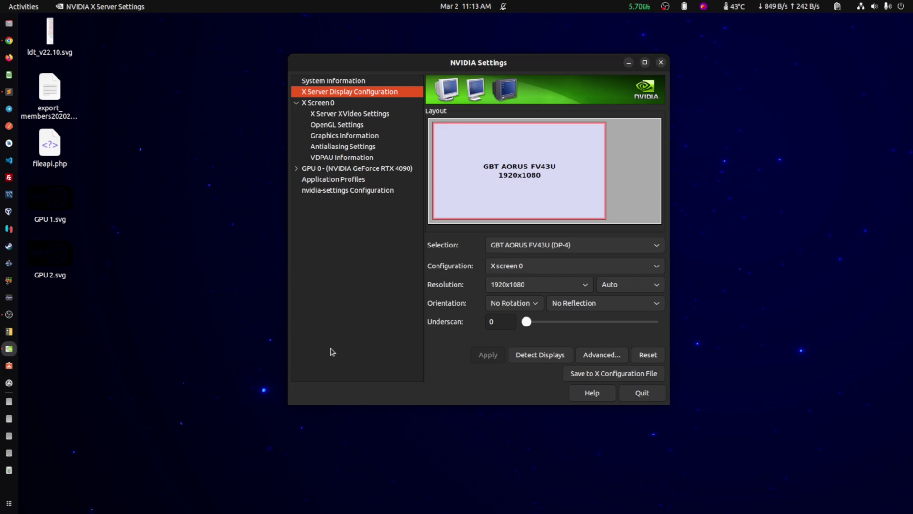
left_click_drag(562, 67, 563, 84)
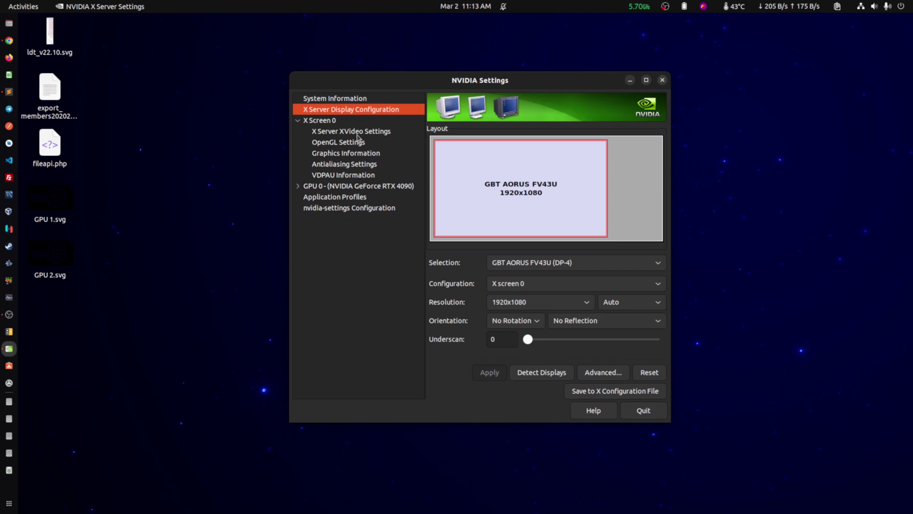
left_click(662, 80)
left_click(505, 264)
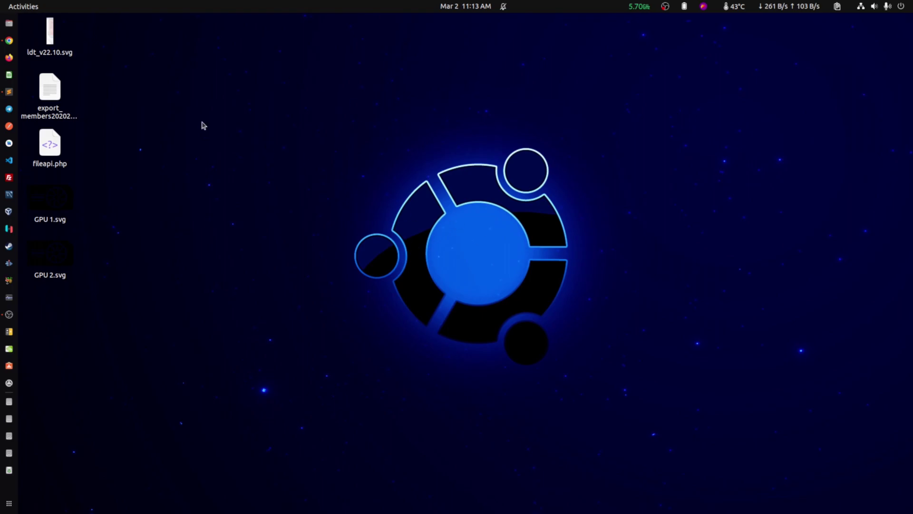
Bring Chrome forward on the NVIDIA driver README tab and scroll through its table of contents.
left_click(9, 41)
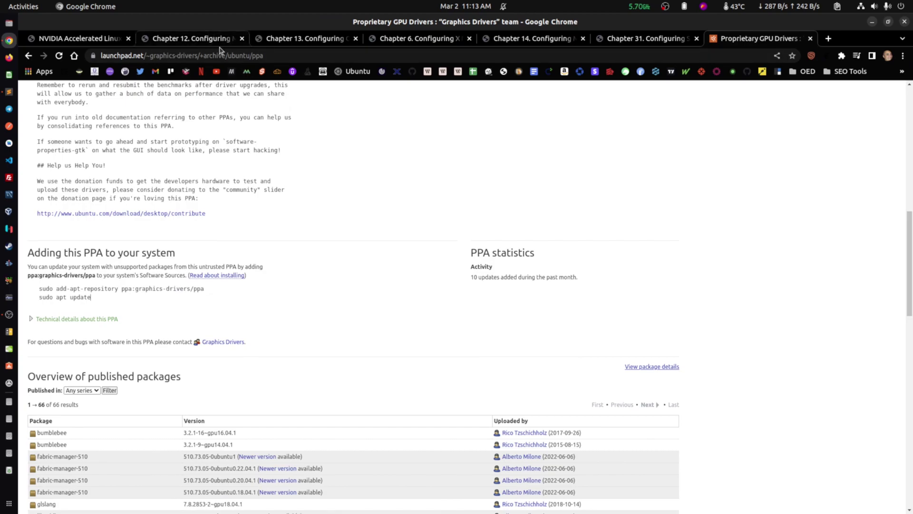
left_click(76, 38)
scroll(395, 297, "down", 3)
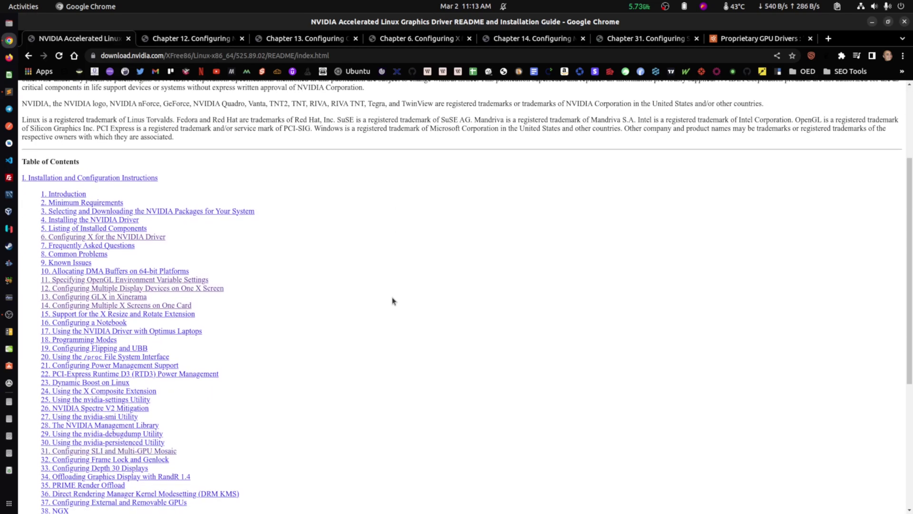
scroll(393, 299, "down", 2)
scroll(393, 299, "up", 5)
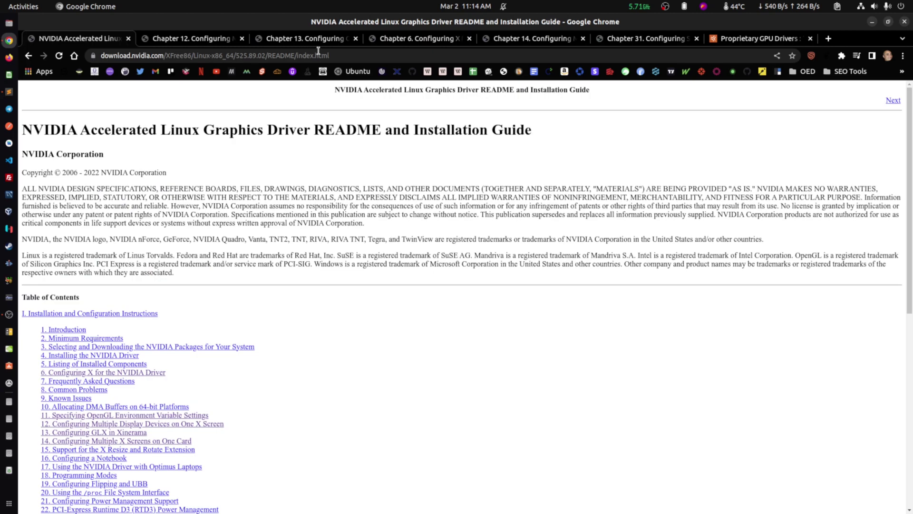
scroll(333, 221, "down", 5)
scroll(363, 228, "up", 2)
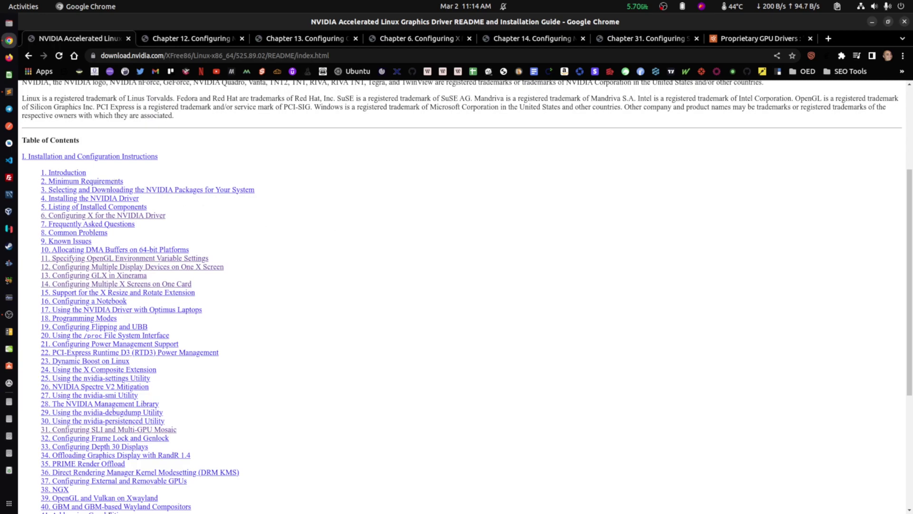
scroll(469, 297, "down", 3)
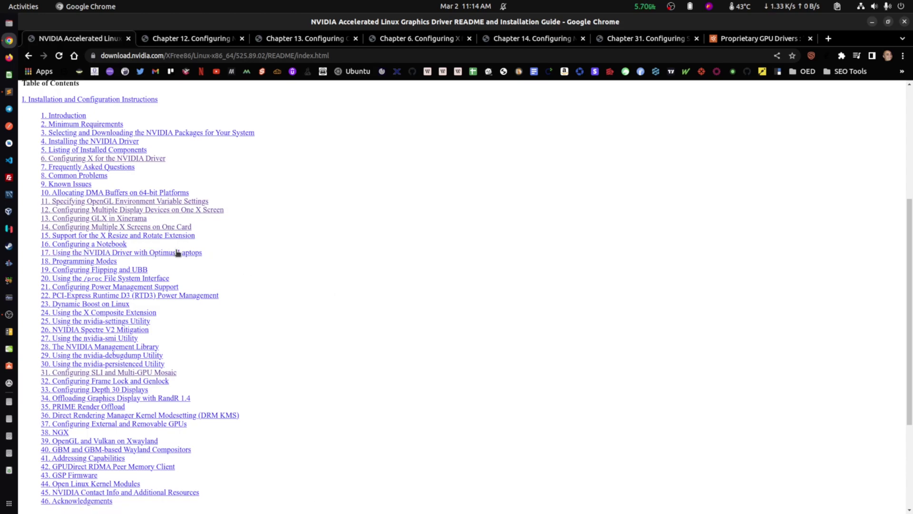
Open Chapter 16, Configuring a Notebook, in a new tab, skim it, and close it.
middle_click(120, 247)
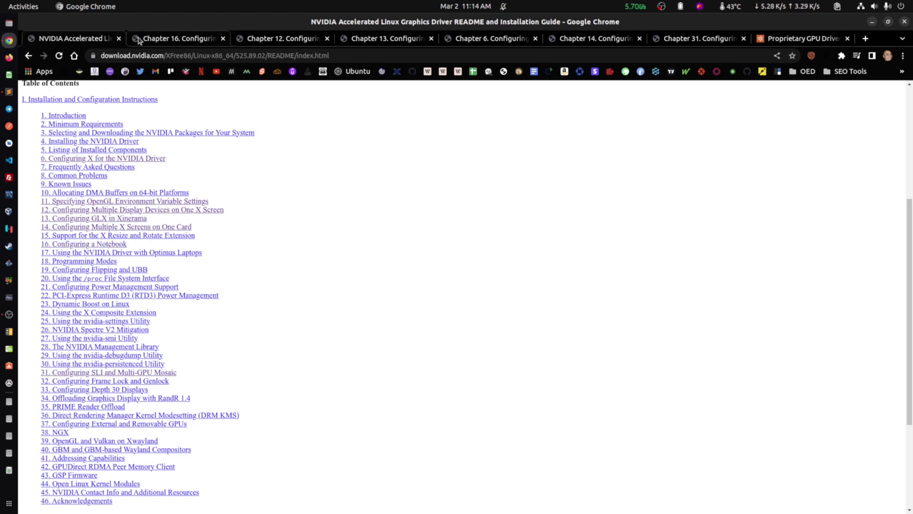
left_click(175, 40)
scroll(246, 309, "down", 1)
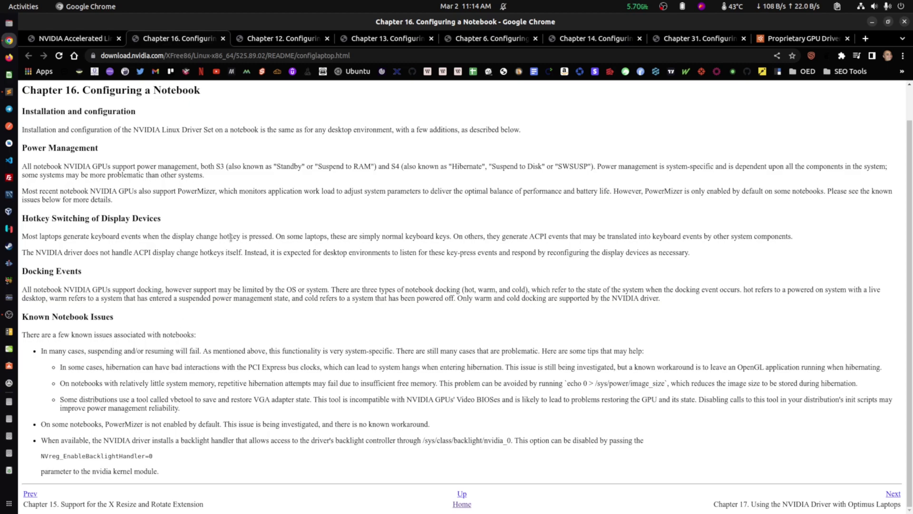
middle_click(180, 39)
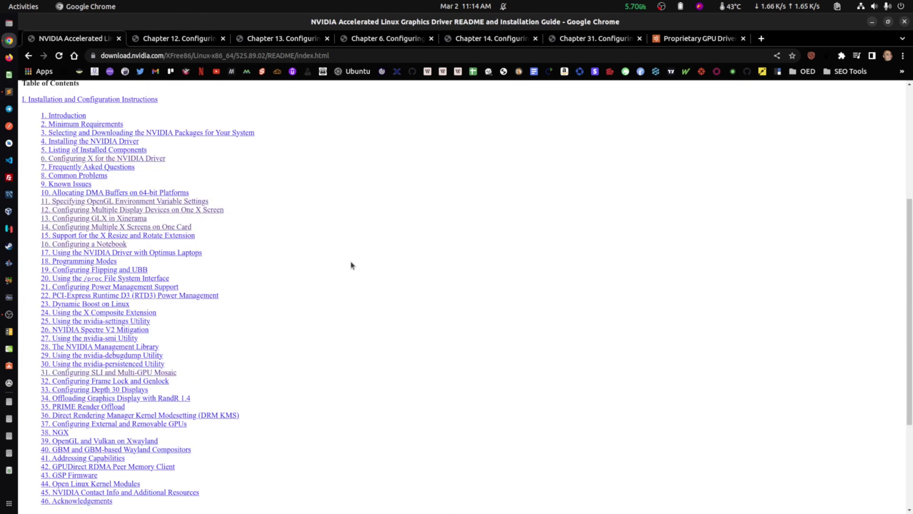
Read the Chapter 12 multiple display devices page, highlighting its heading and the words 'X server'.
left_click(190, 38)
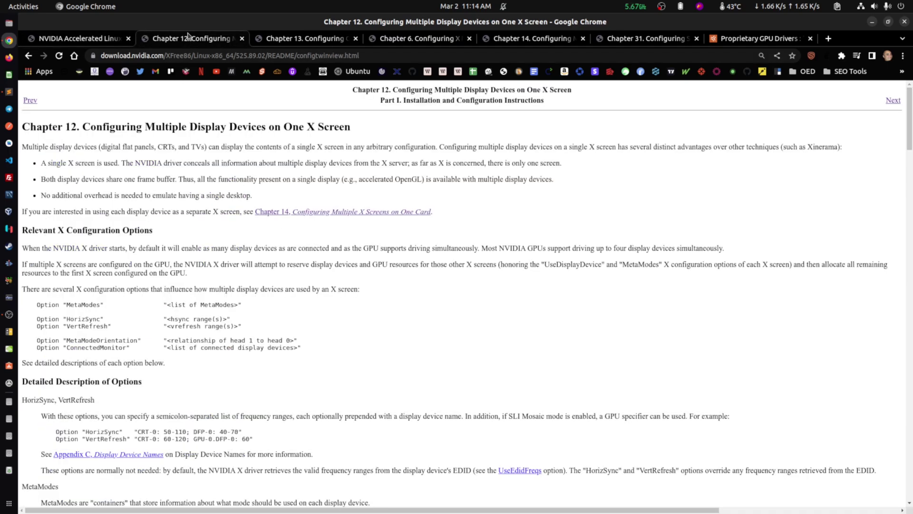
left_click(79, 39)
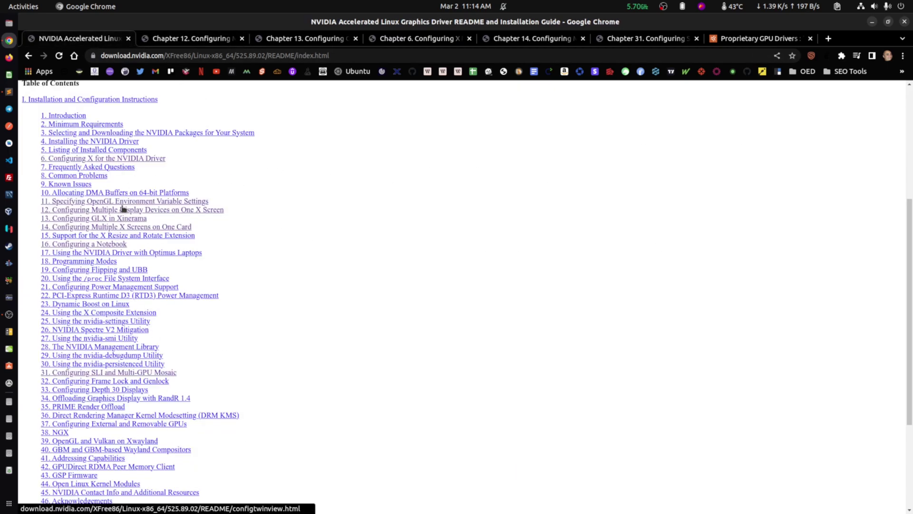
left_click(167, 38)
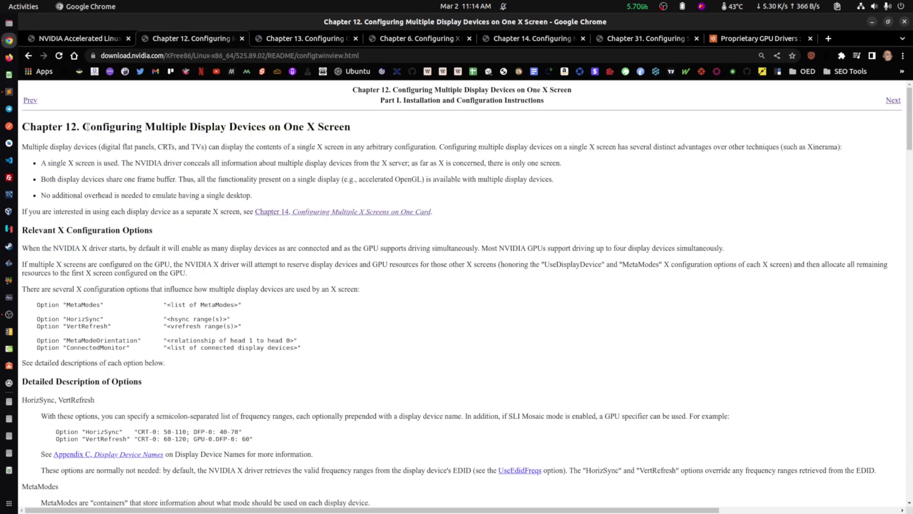
left_click_drag(90, 127, 352, 127)
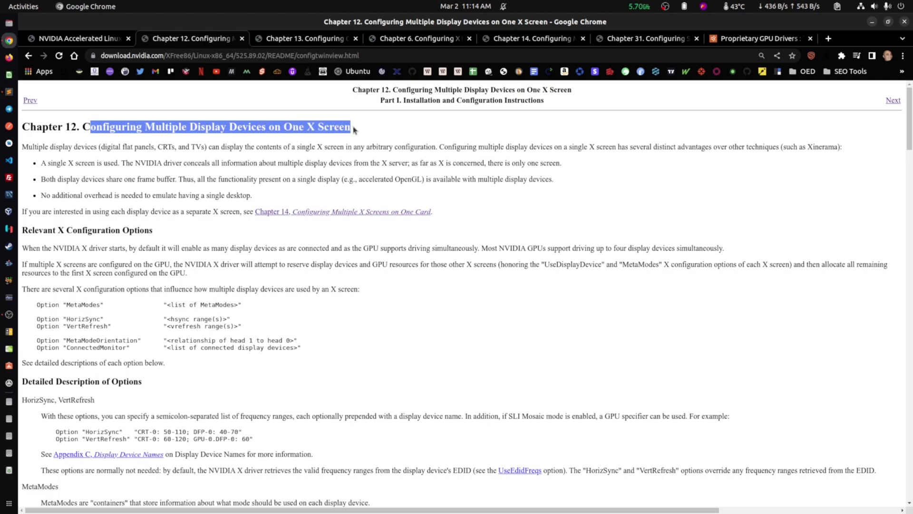
left_click(357, 133)
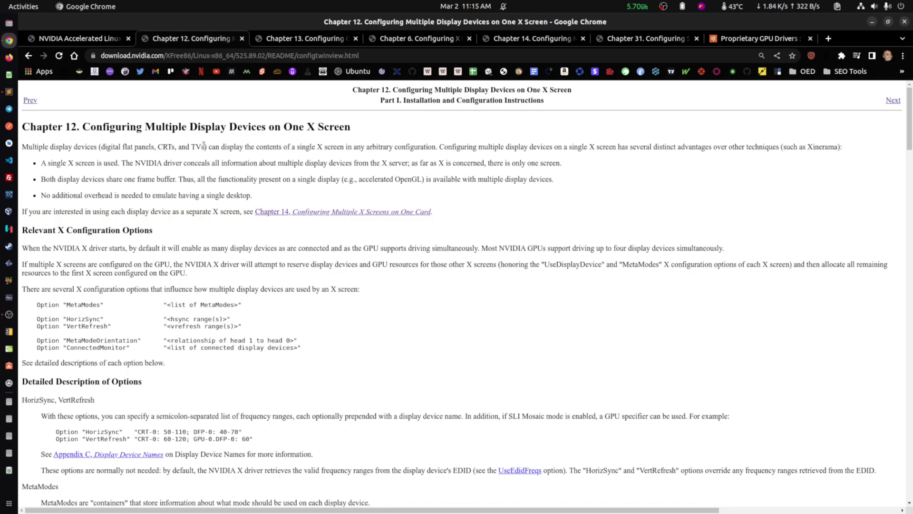
scroll(126, 363, "down", 3)
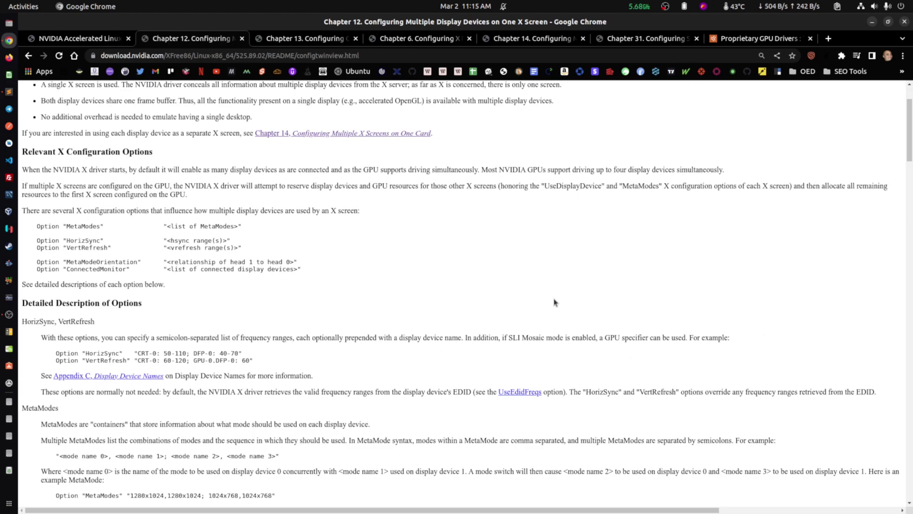
scroll(505, 310, "up", 2)
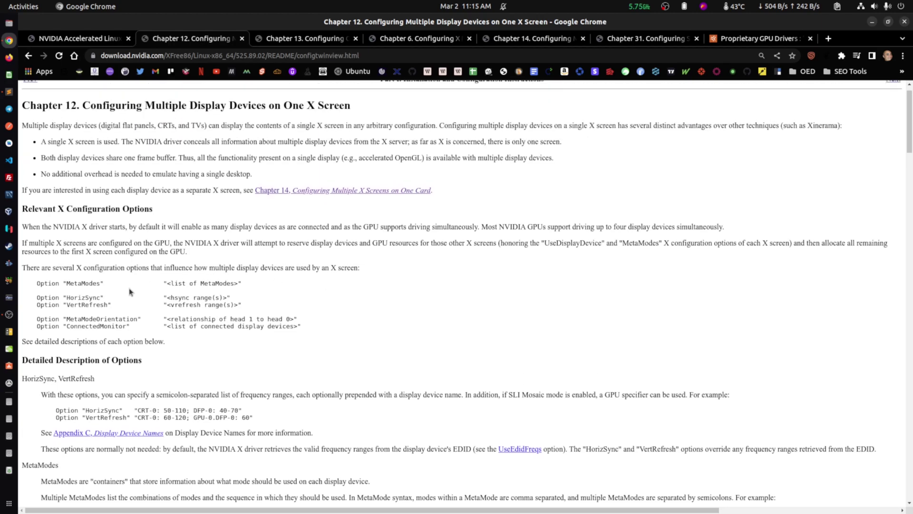
scroll(445, 298, "down", 2)
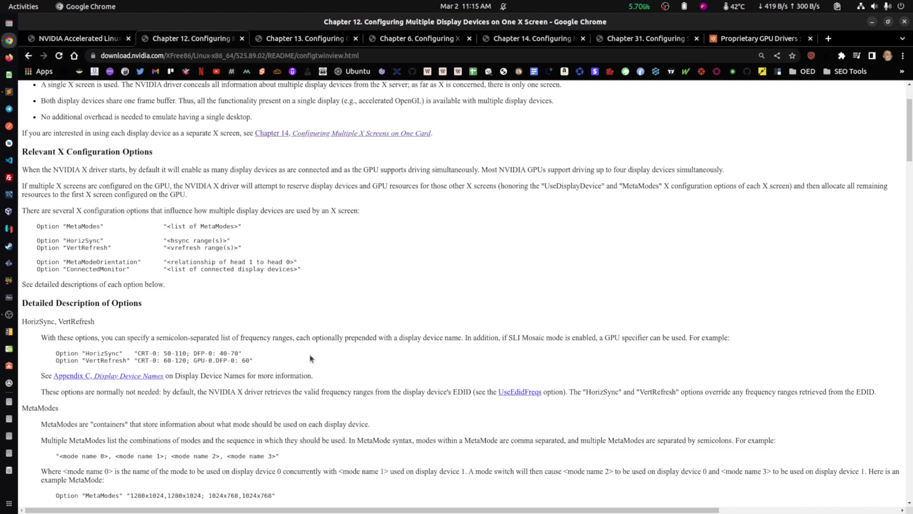
scroll(382, 237, "up", 3)
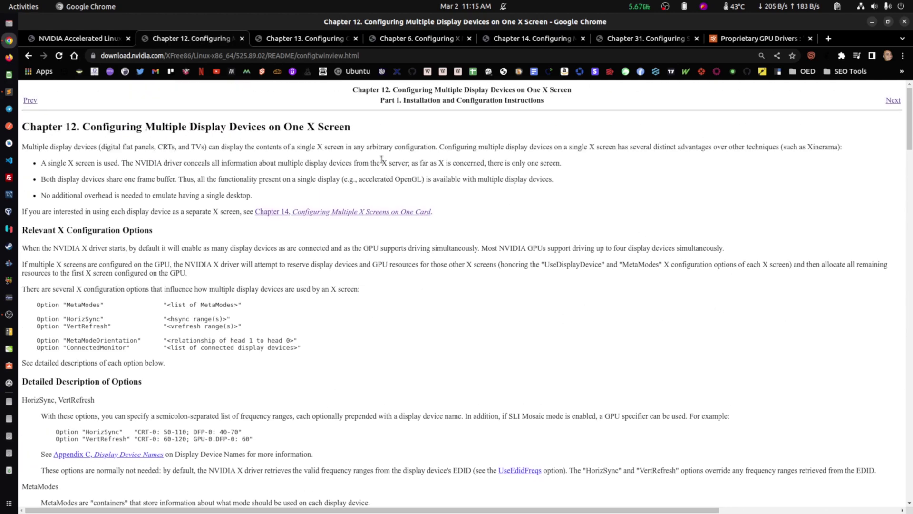
left_click_drag(381, 163, 410, 163)
left_click(411, 162)
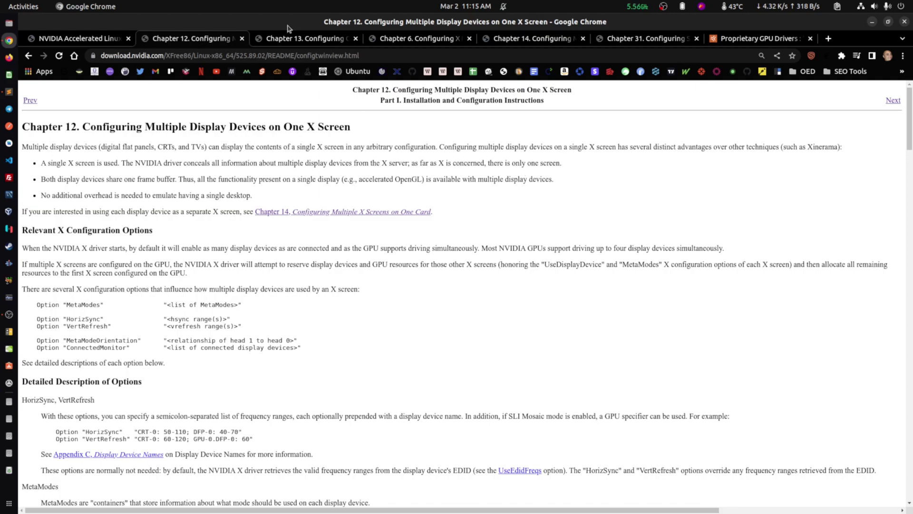
Read Chapter 13, highlighting 'Xinerama', 'one logical X screen' and 'possibly spanning multiple GPUs', then open Chapter 6.
left_click(288, 40)
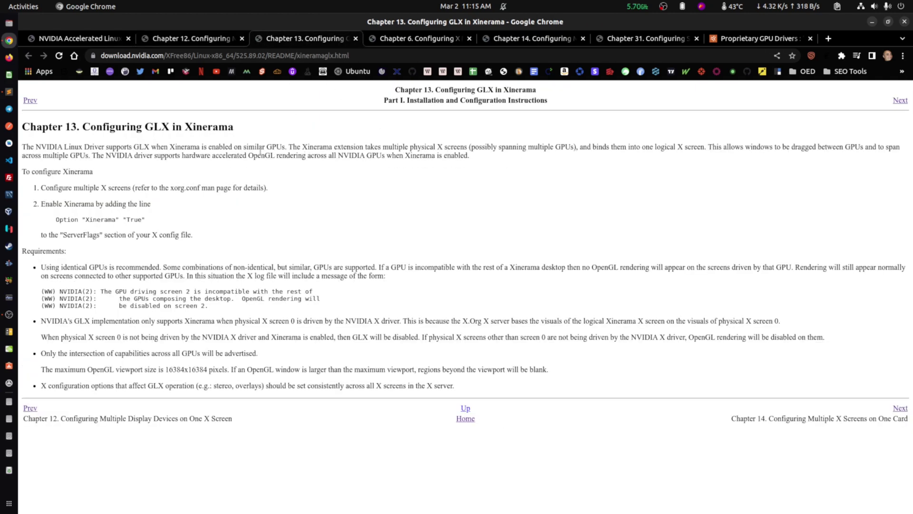
left_click_drag(185, 127, 236, 127)
left_click(305, 128)
left_click_drag(634, 149, 702, 148)
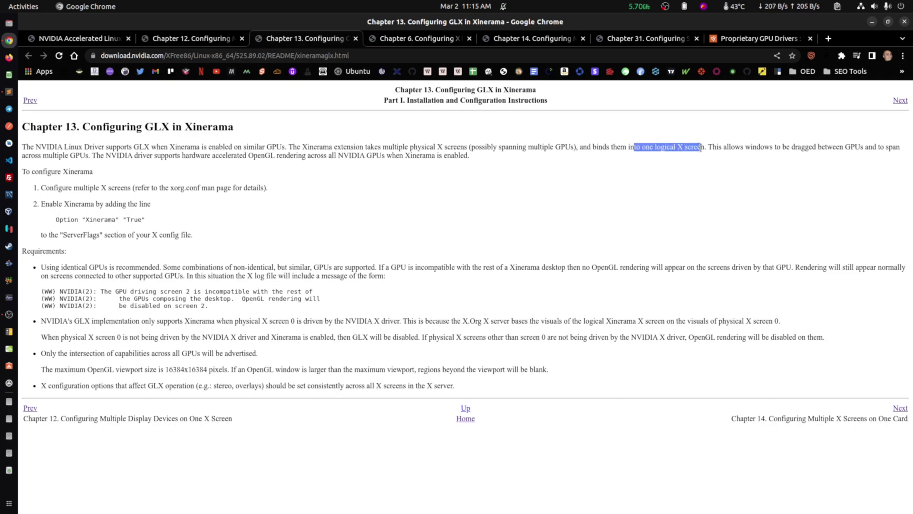
left_click(703, 148)
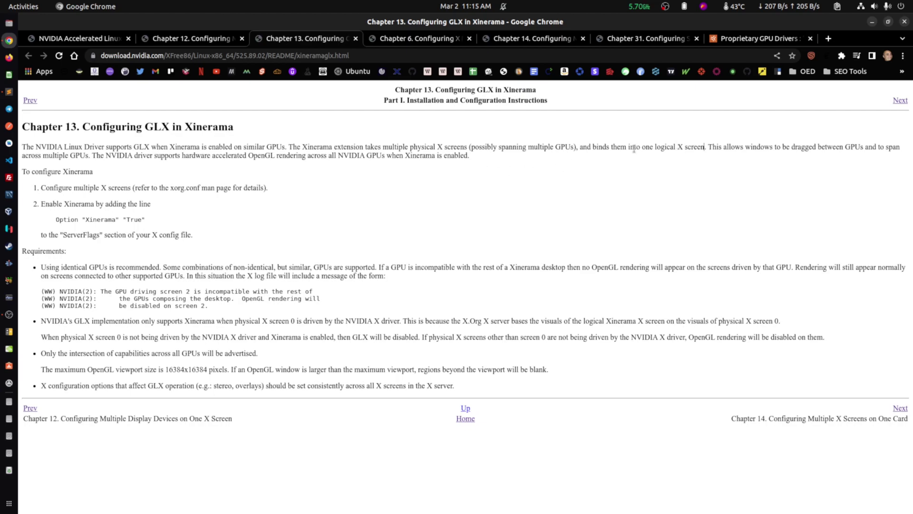
left_click_drag(469, 147, 573, 147)
left_click(572, 147)
left_click(435, 41)
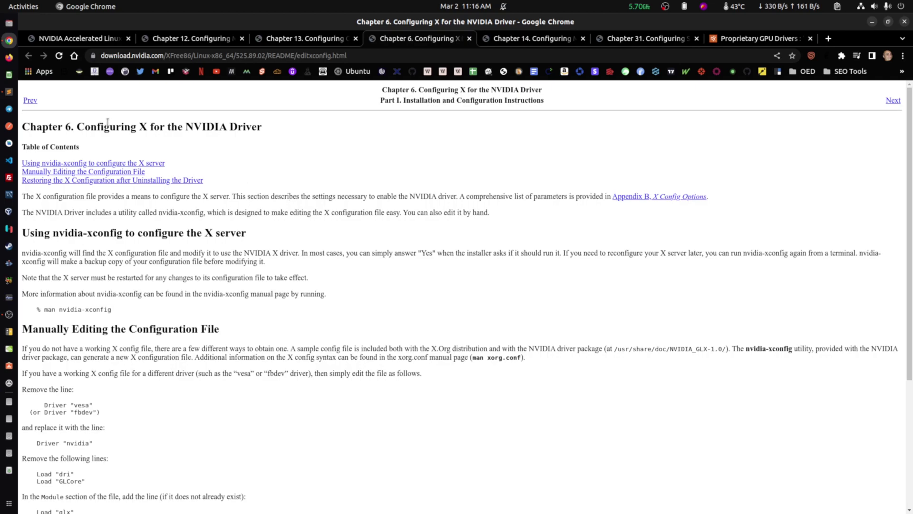
Show the README Chapter 14 multiple X screens tab and launch NVIDIA Settings from the dock.
left_click(506, 40)
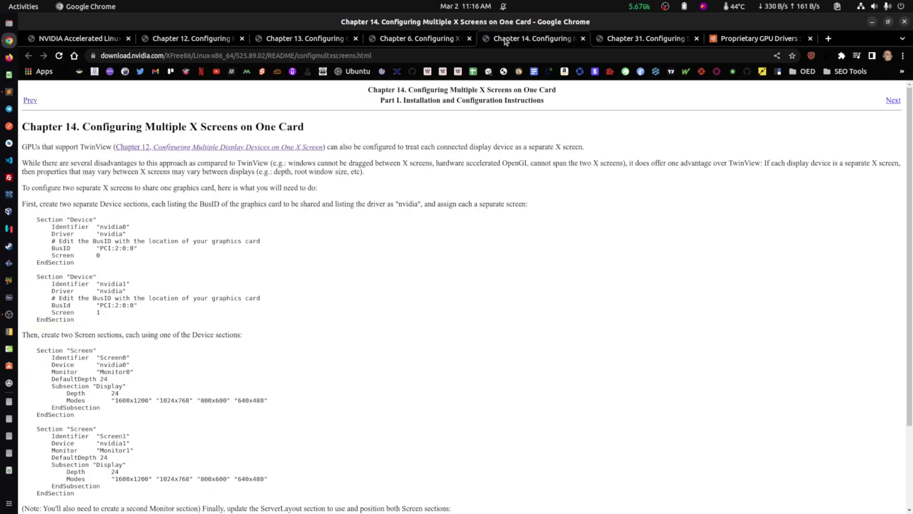
left_click(13, 353)
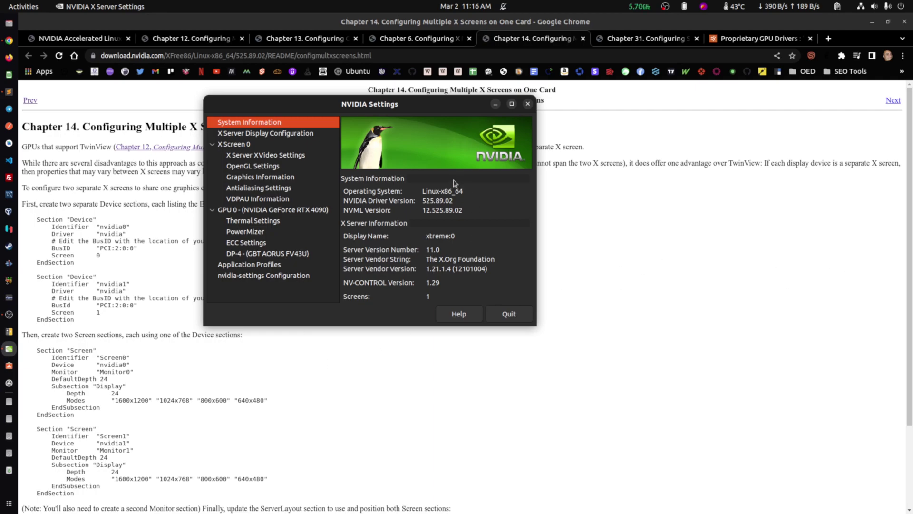
Show the X Server Display Configuration page with the FV43U and G34WQC monitor layout.
left_click(291, 135)
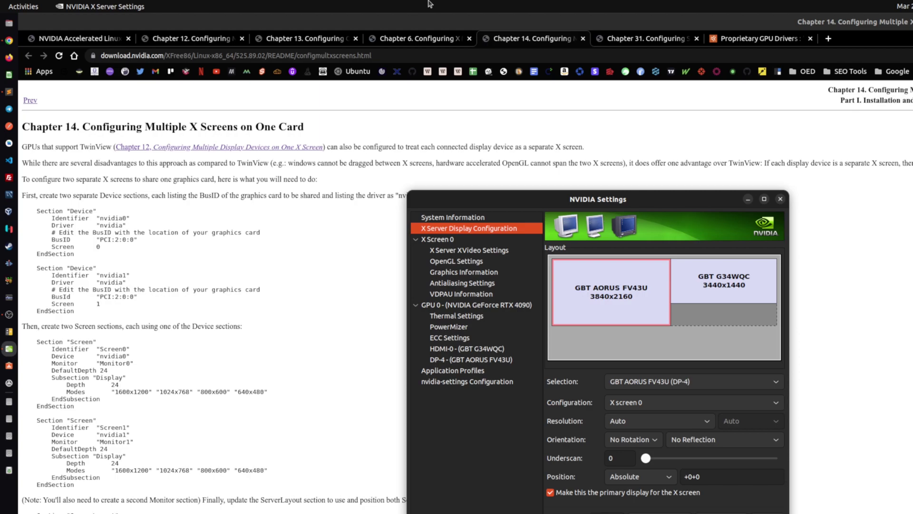
Set the FV43U to 1920x1080 and place the G34WQC display directly to its right.
left_click_drag(665, 206, 814, 210)
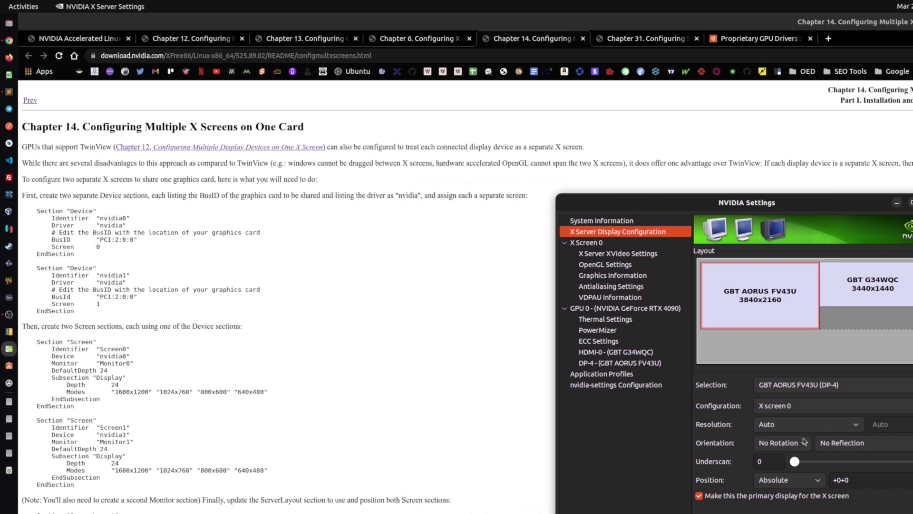
left_click(789, 427)
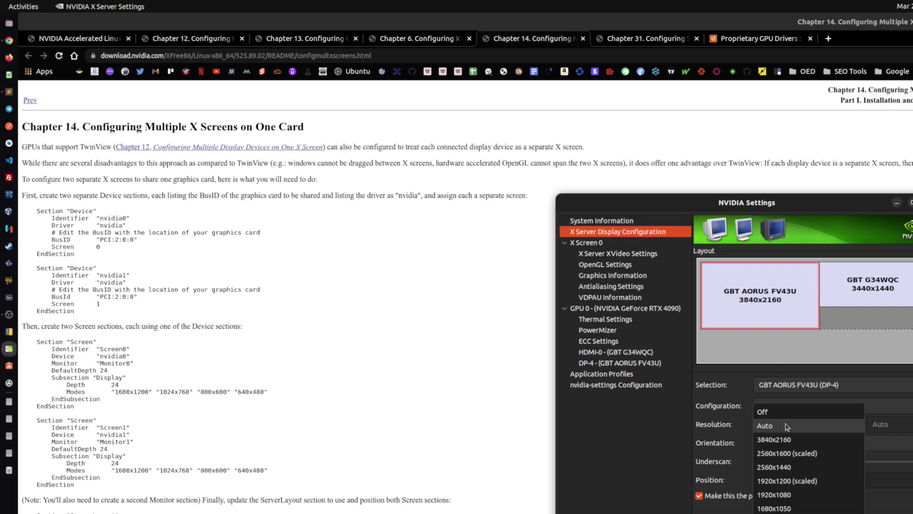
left_click(791, 497)
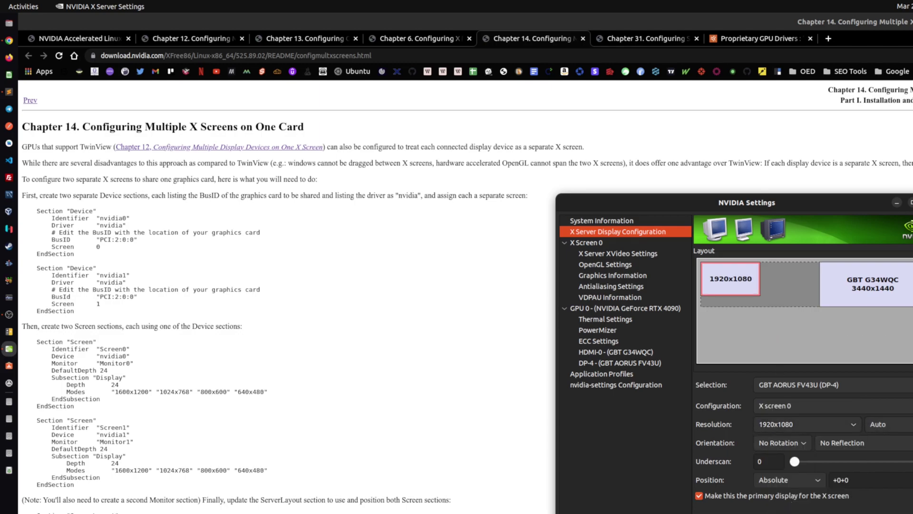
left_click_drag(853, 290, 810, 294)
left_click(783, 426)
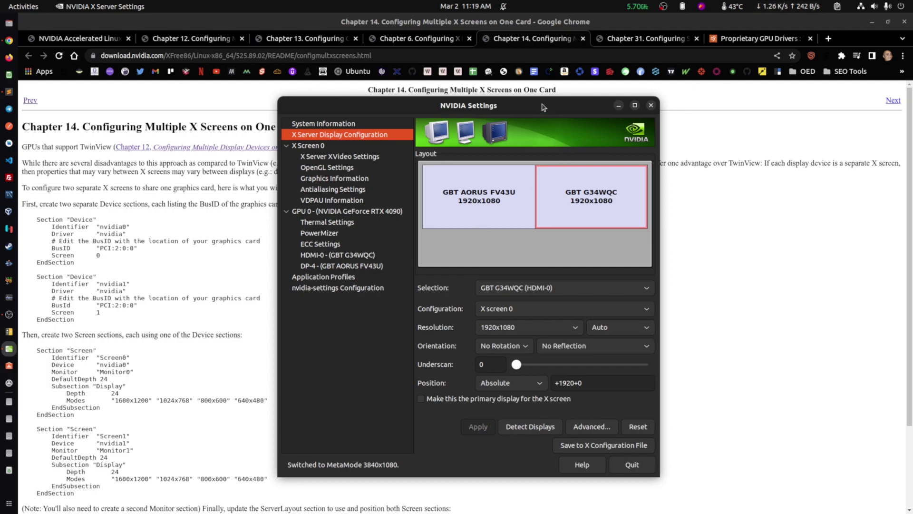
Move the G34WQC display below the FV43U, then back to its right at +1920+0.
left_click_drag(543, 106, 371, 82)
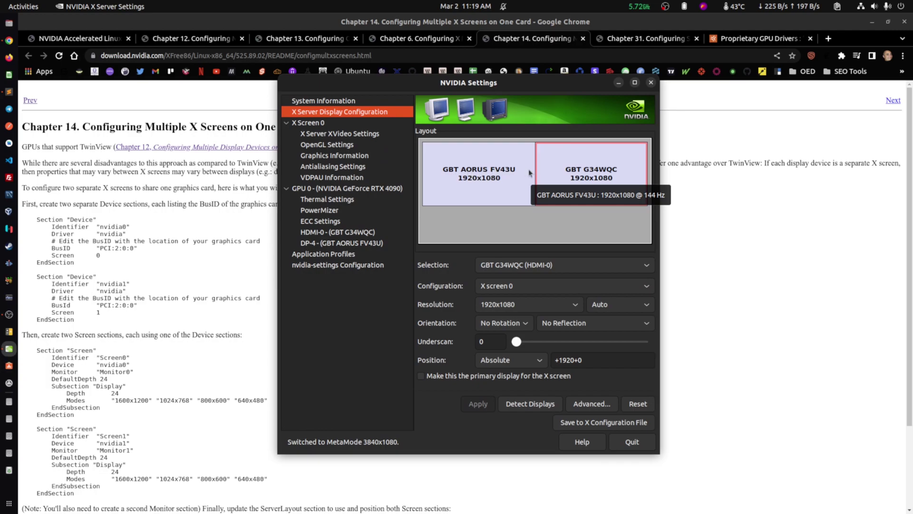
left_click_drag(565, 87, 687, 99)
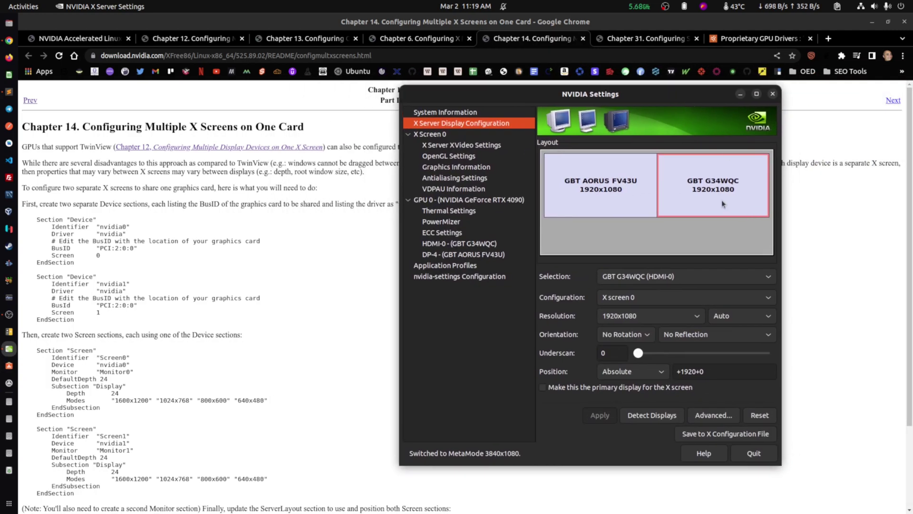
left_click_drag(723, 205, 469, 190)
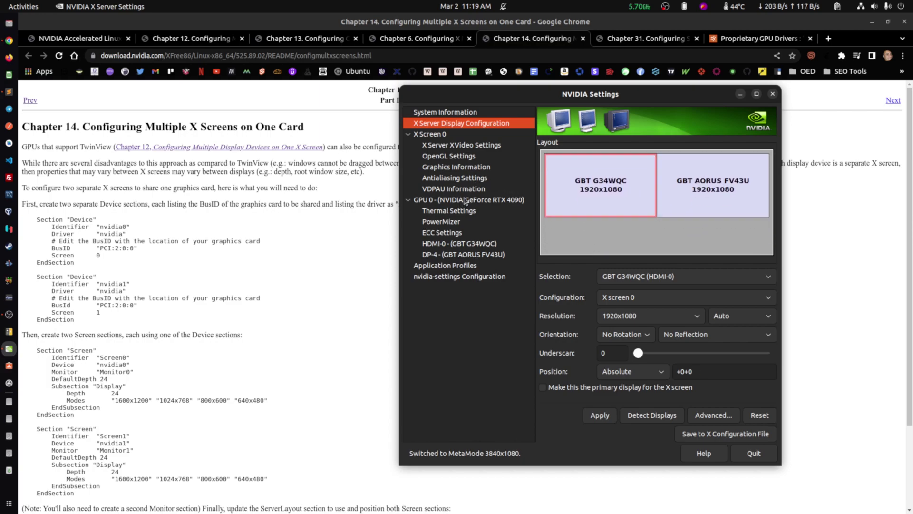
left_click_drag(601, 190, 772, 189)
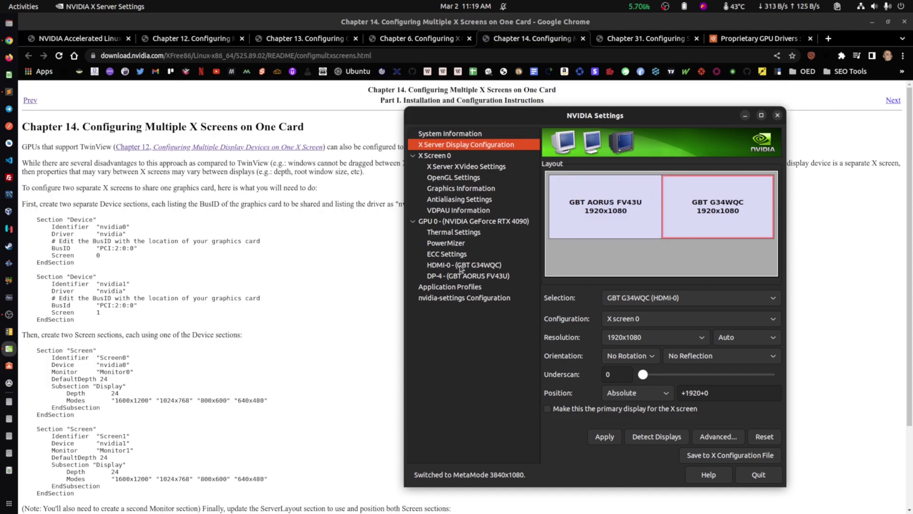
Compare the GPU 0, HDMI-0 G34WQC and DP-4 FV43U info pages, then choose Quit.
left_click(454, 275)
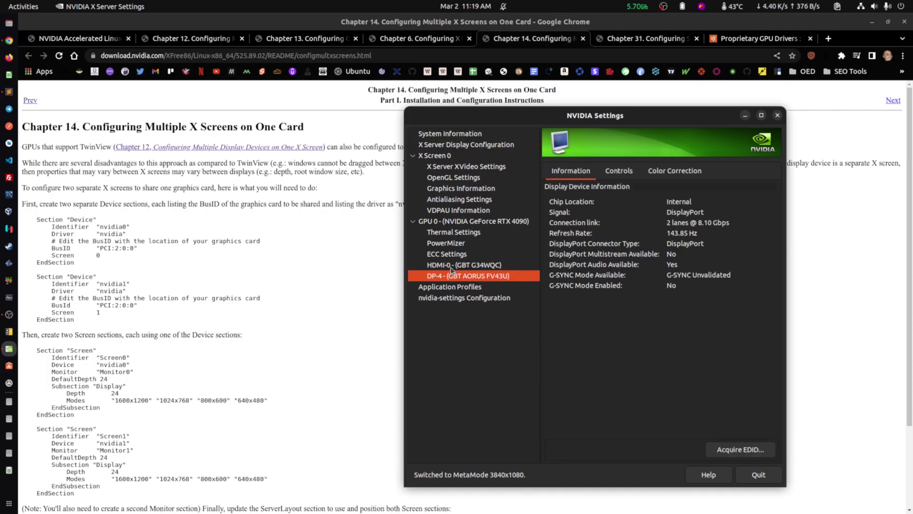
left_click(451, 267)
left_click(452, 222)
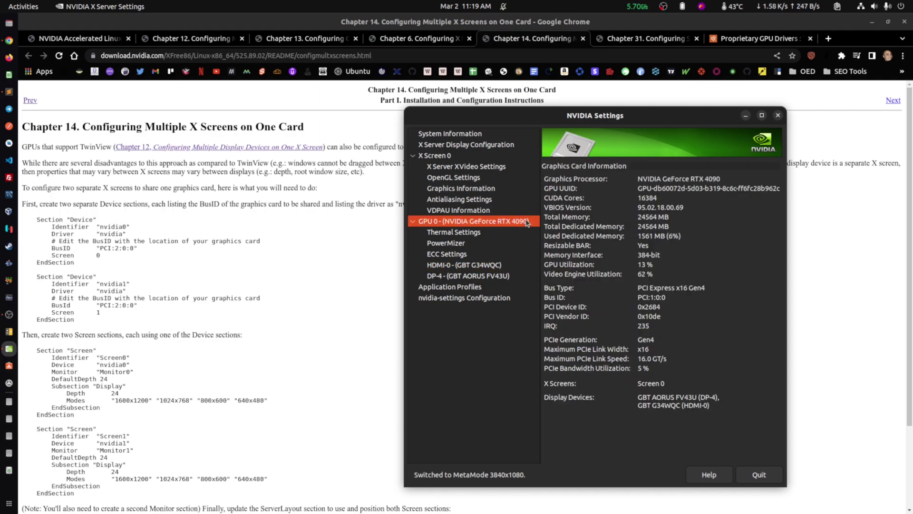
left_click(466, 267)
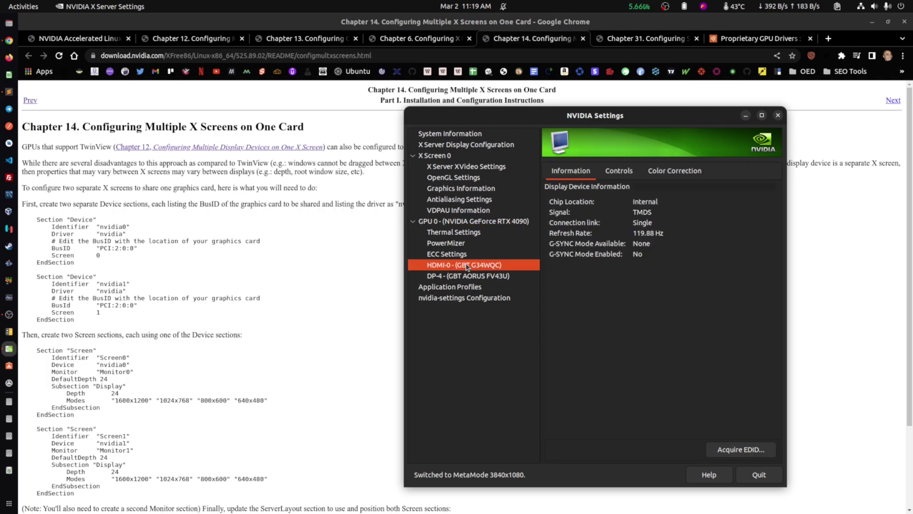
left_click(469, 277)
left_click(470, 267)
left_click(448, 278)
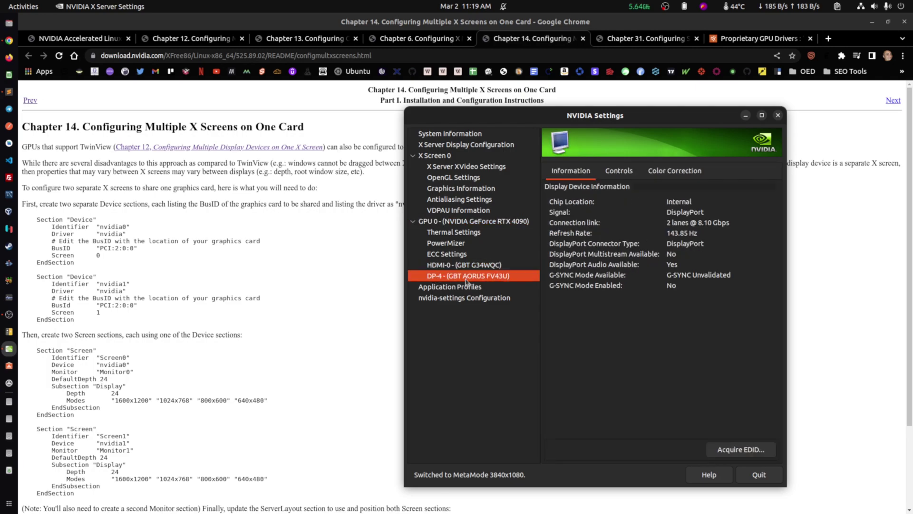
left_click(444, 267)
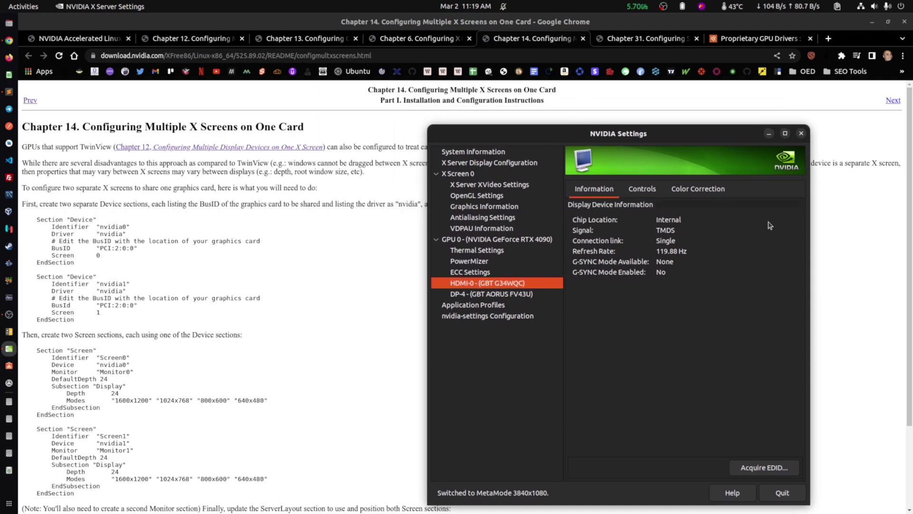
left_click(801, 134)
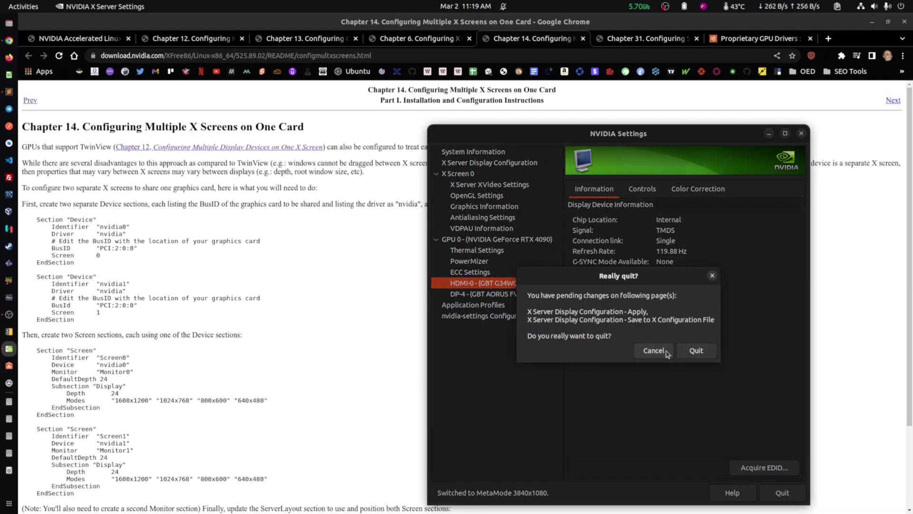
Cancel the first quit prompt, then quit again, discarding the unapplied display changes.
left_click(647, 352)
left_click(801, 133)
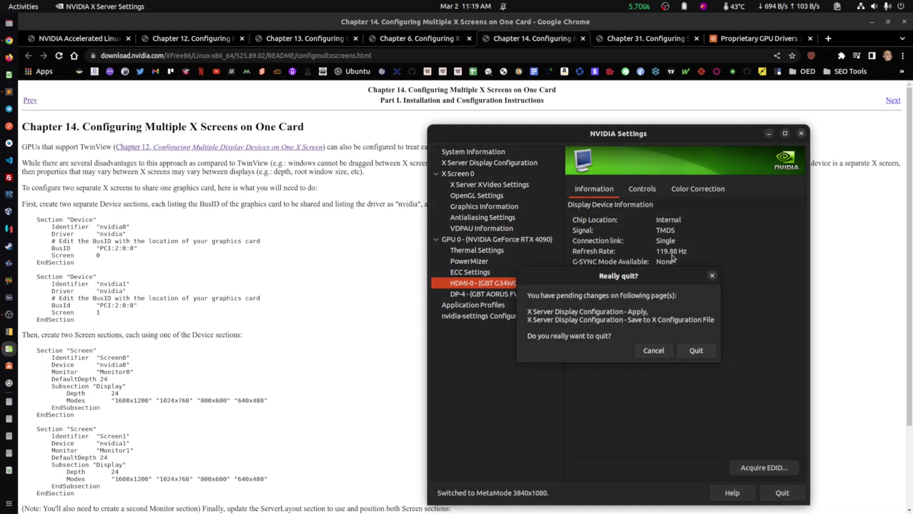
left_click(694, 350)
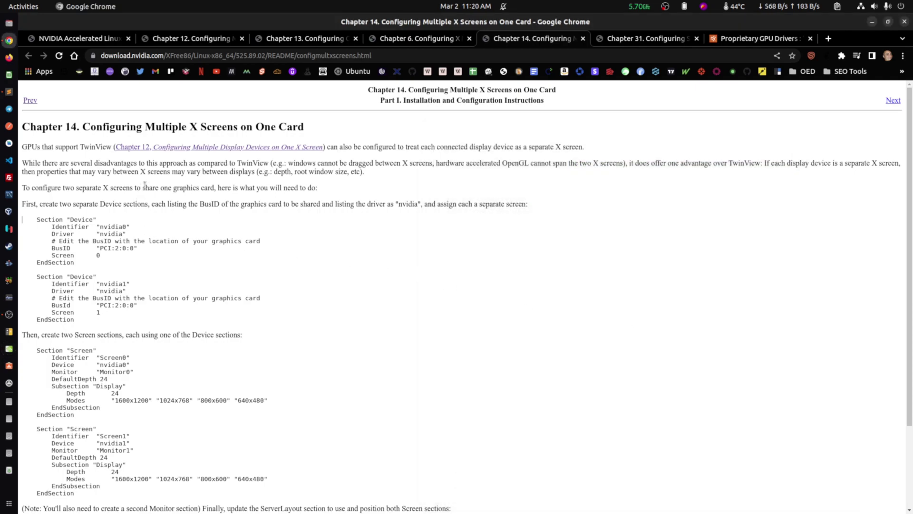
left_click(620, 37)
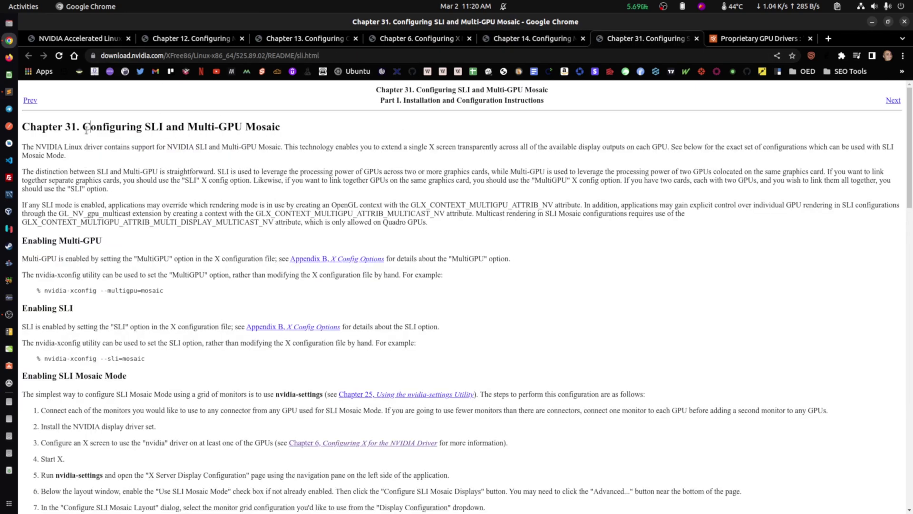
left_click_drag(90, 126, 145, 126)
left_click(161, 126)
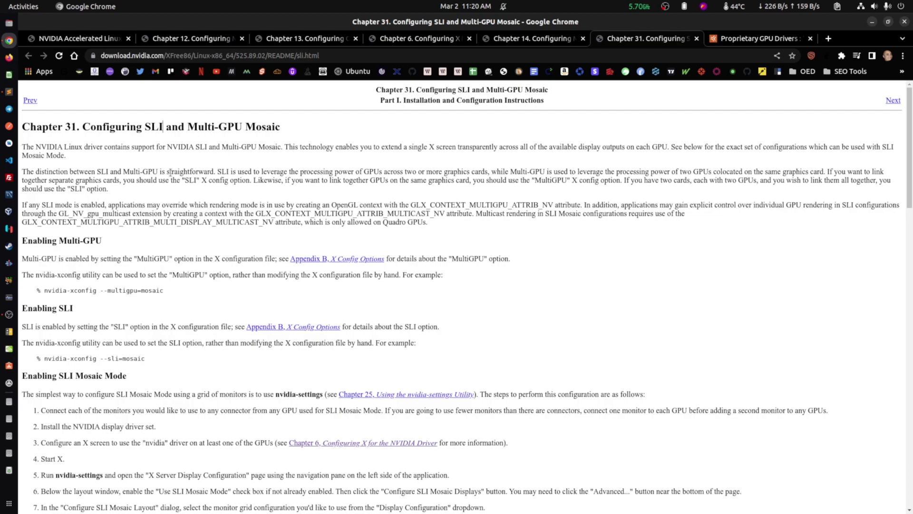
scroll(198, 212, "down", 1)
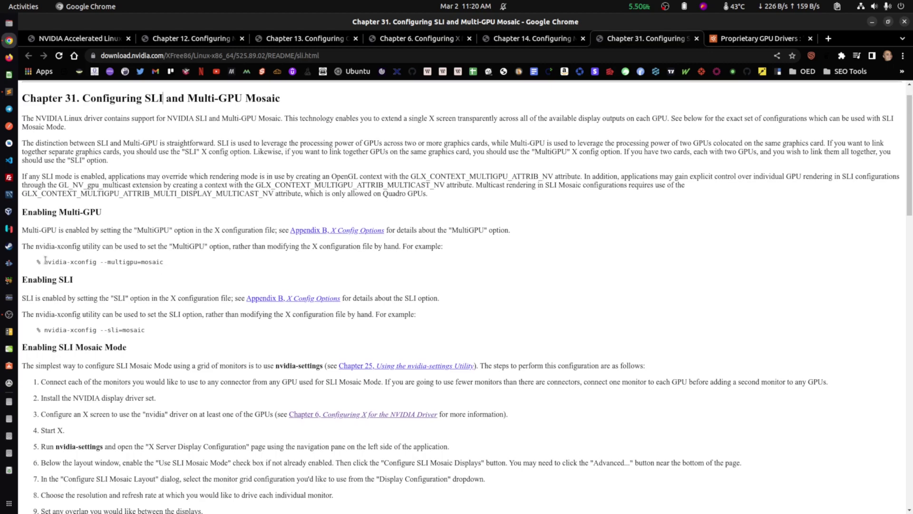
left_click_drag(43, 260, 22, 261)
left_click_drag(177, 262, 178, 262)
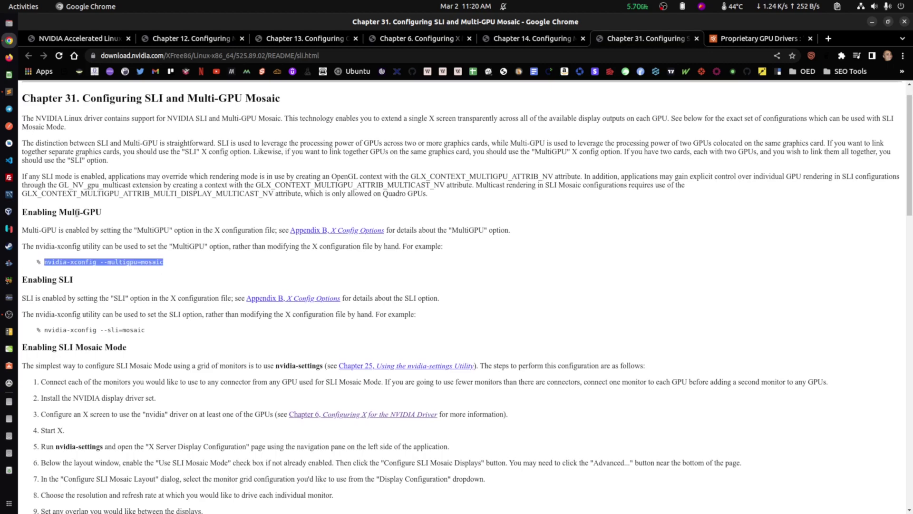
left_click(109, 274)
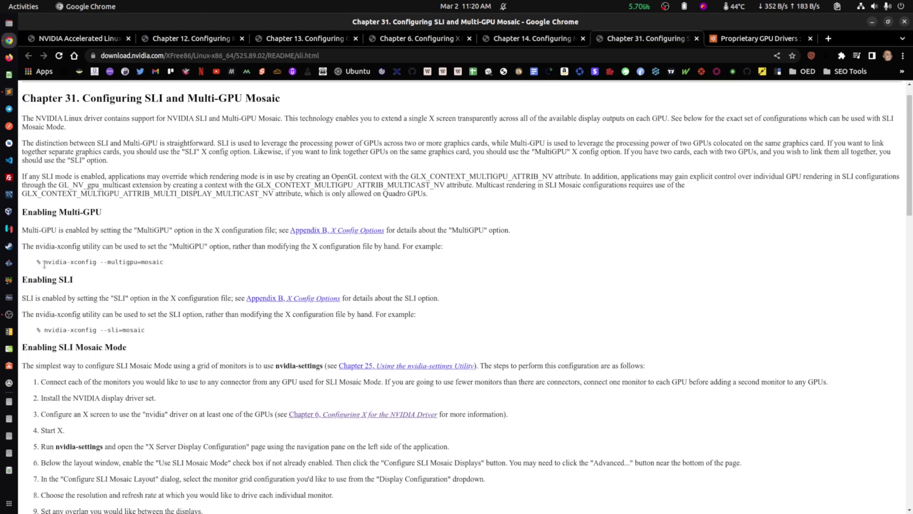
left_click_drag(44, 261, 166, 261)
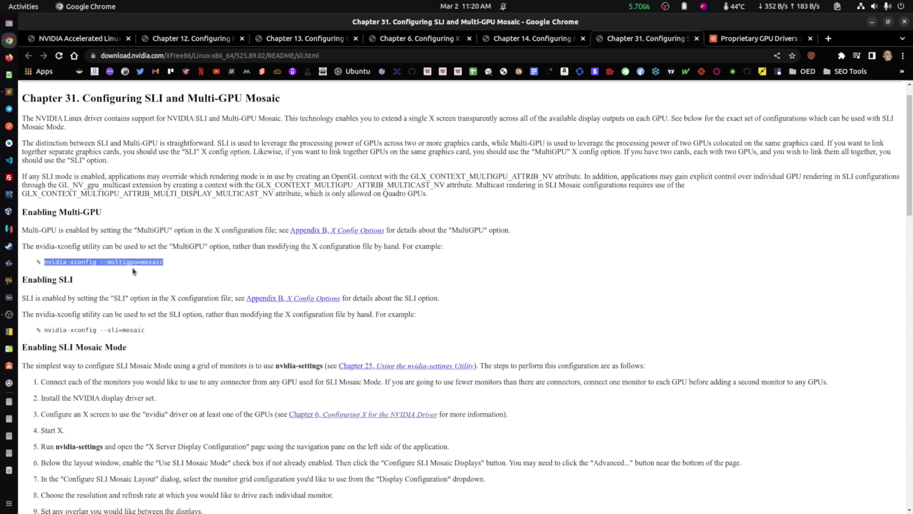
left_click(167, 273)
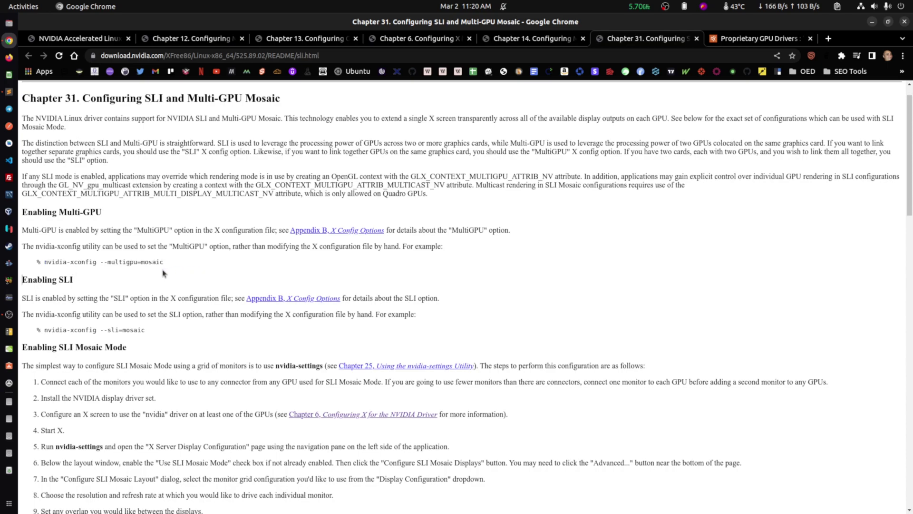
left_click(236, 166)
Open /etc/gdm3/custom.conf in nano as root from a new terminal.
key("ctrl+alt+t")
type("sudo na")
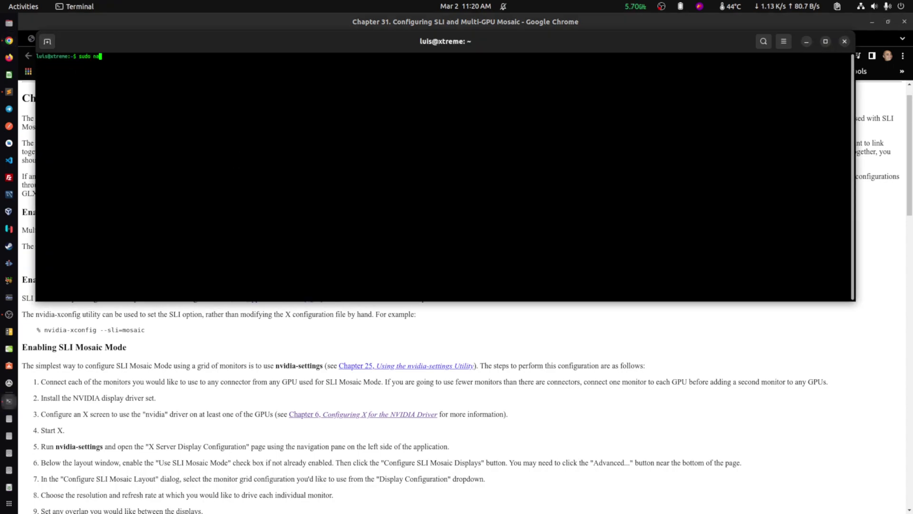
type("no /etc/")
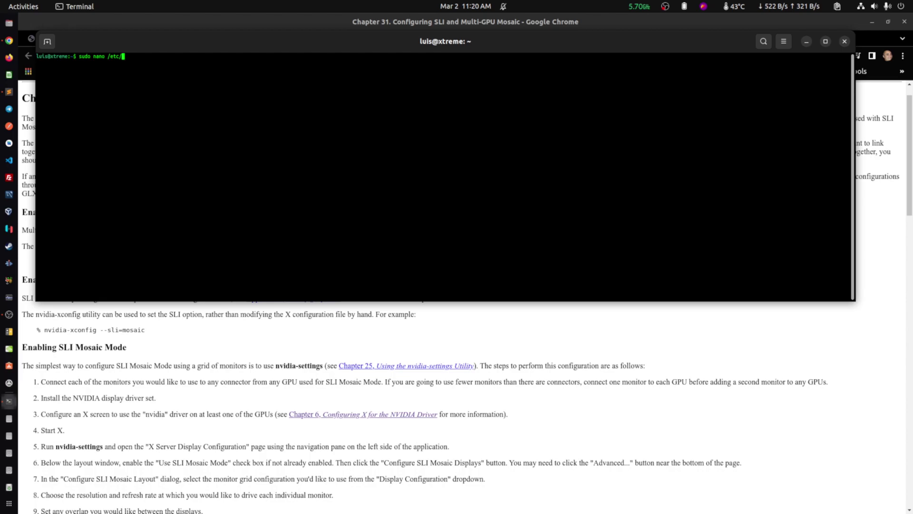
type("X11/")
key("BackSpace")
key("BackSpace")
key("BackSpace")
type("gdm3/cu")
key("Tab")
key("Return")
key("Return")
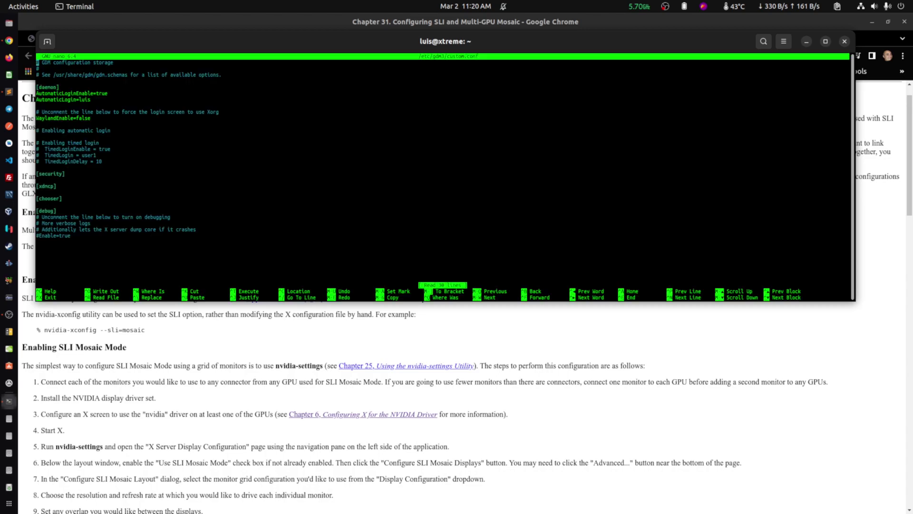
Add a # before WaylandEnable=false, then remove it so the line stays active.
left_click(38, 118)
type("#")
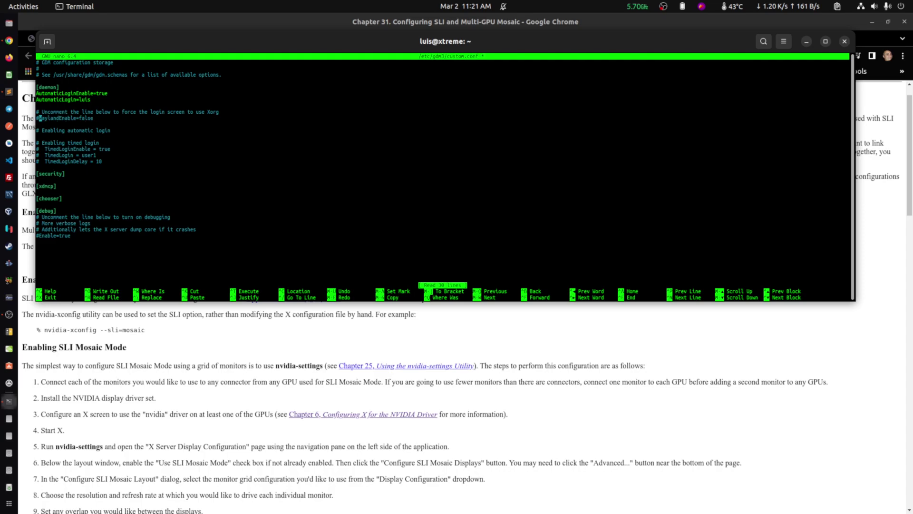
left_click(38, 124)
key("BackSpace")
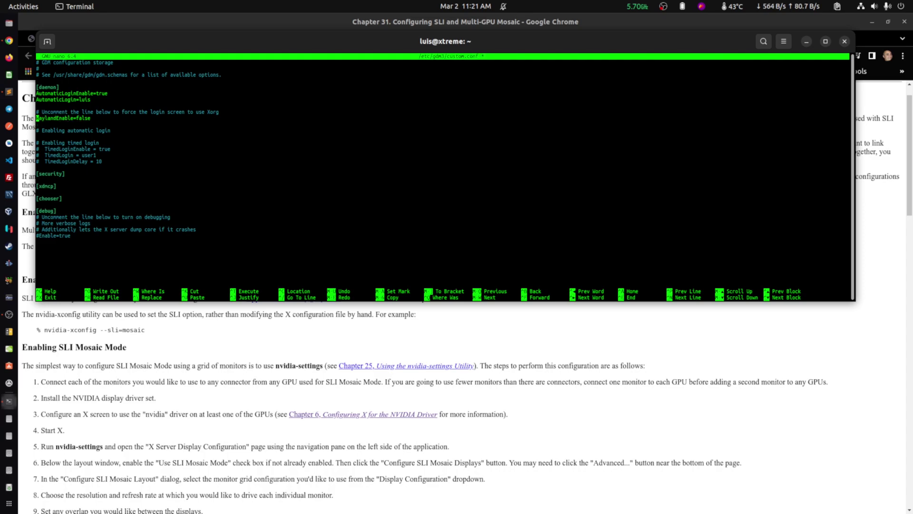
left_click(75, 118)
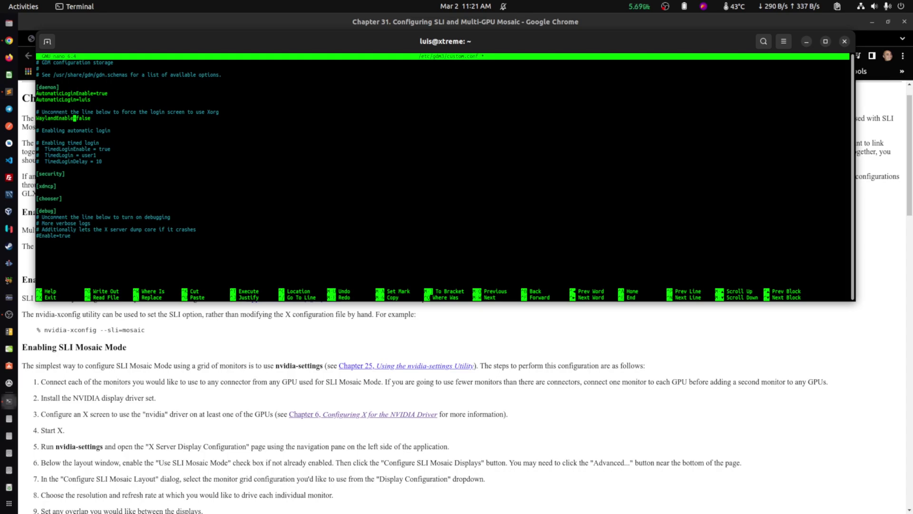
left_click(72, 118)
key("Left")
key("Left")
key("Left")
key("Left")
key("Left")
key("Left")
key("Left")
key("Left")
key("Left")
key("Left")
key("Left")
key("Left")
key("Left")
key("Right")
key("Right")
key("Right")
key("Right")
key("Right")
key("Right")
key("Right")
key("Right")
key("Right")
key("Right")
key("Right")
key("Right")
key("Right")
key("Right")
key("Right")
key("Right")
key("Right")
key("Right")
key("Right")
key("Right")
key("Up")
key("End")
Save custom.conf under its existing name, exit nano, and close the terminal with exit.
key("ctrl+x")
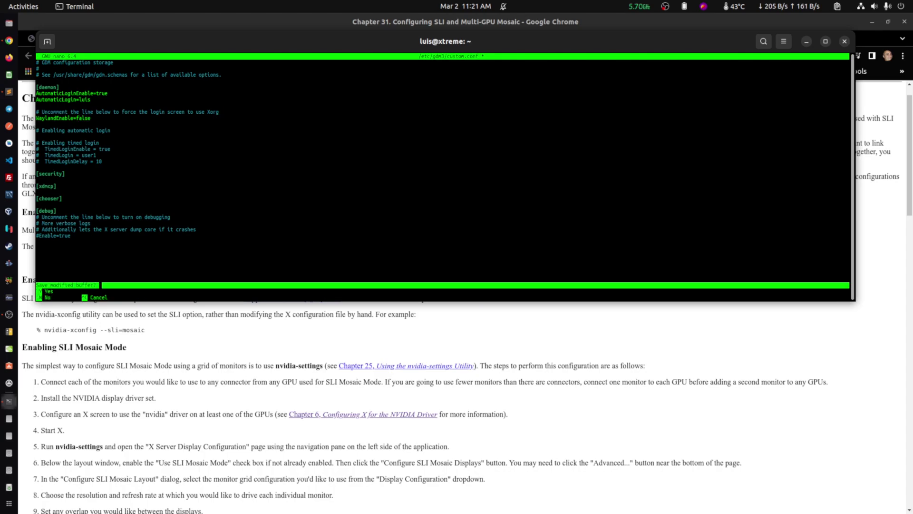
key("y")
key("Return")
type("exit")
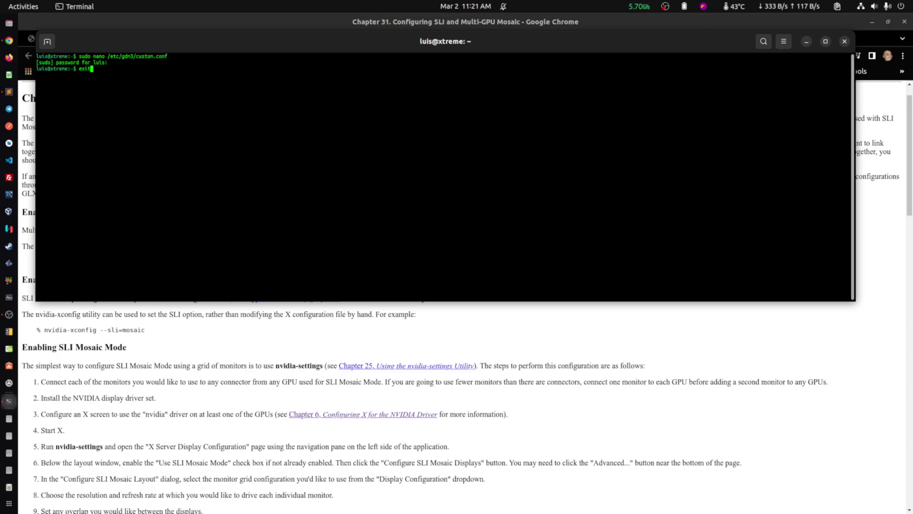
key("Return")
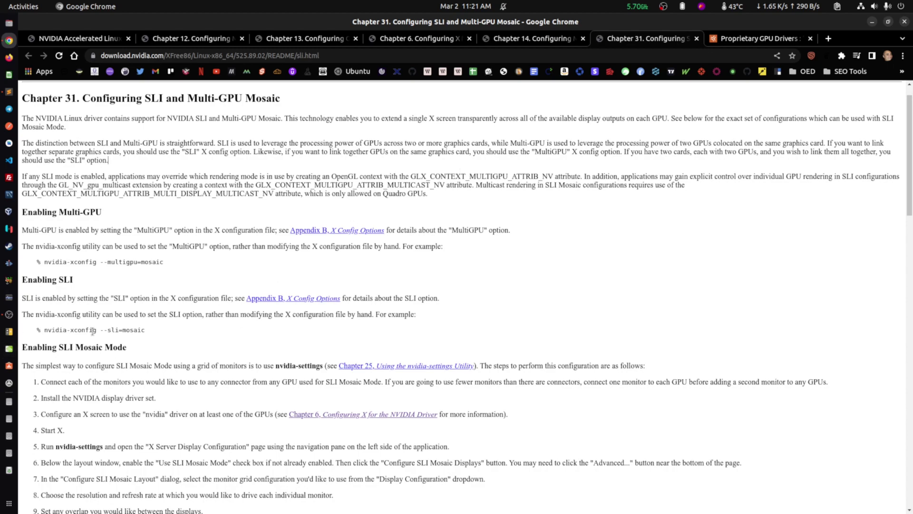
Highlight the nvidia-xconfig --sli=mosaic example and the 525.89.02 version in the URL.
left_click_drag(45, 330, 145, 331)
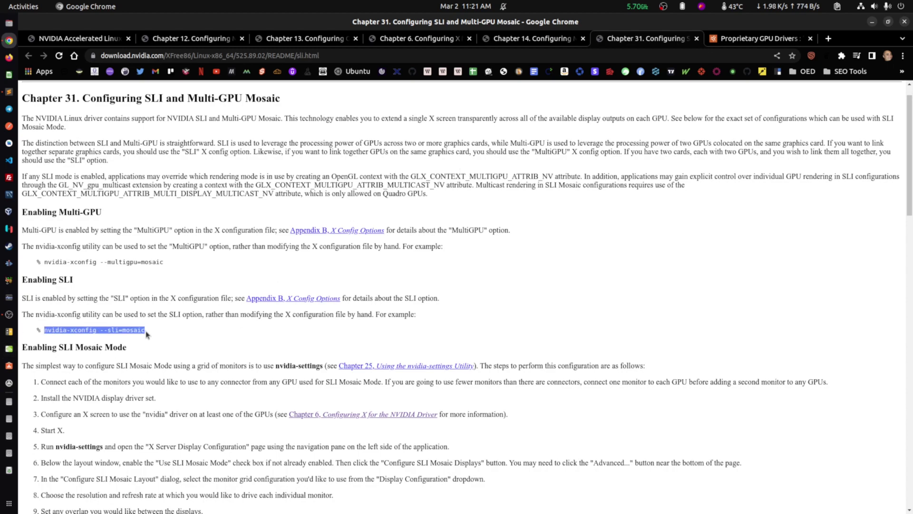
left_click(146, 335)
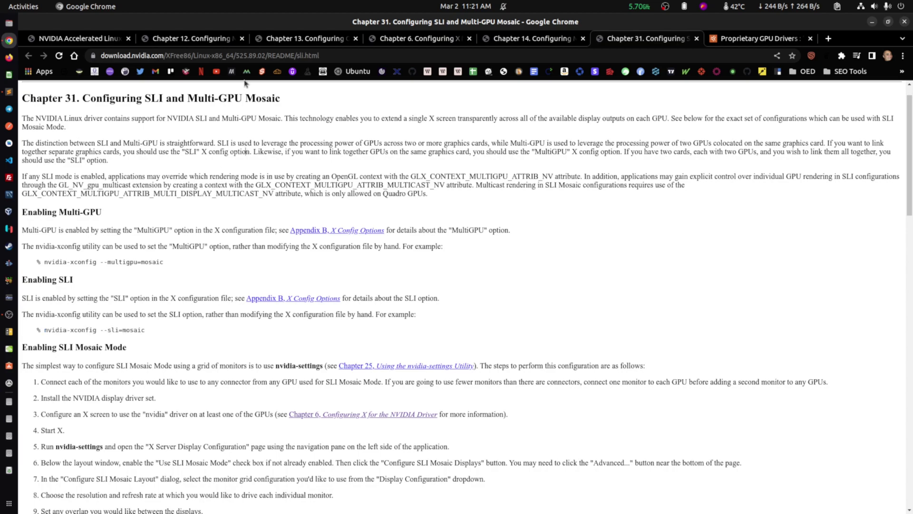
left_click_drag(236, 55, 259, 56)
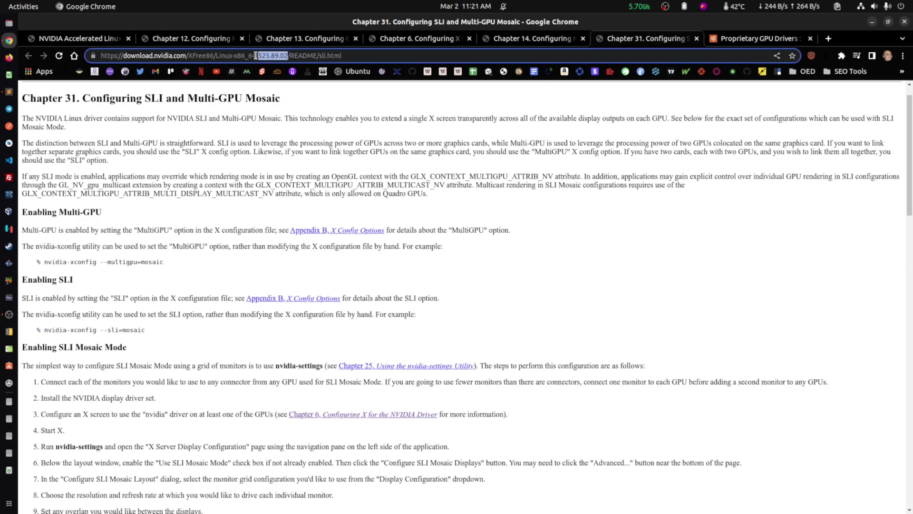
double_click(260, 57)
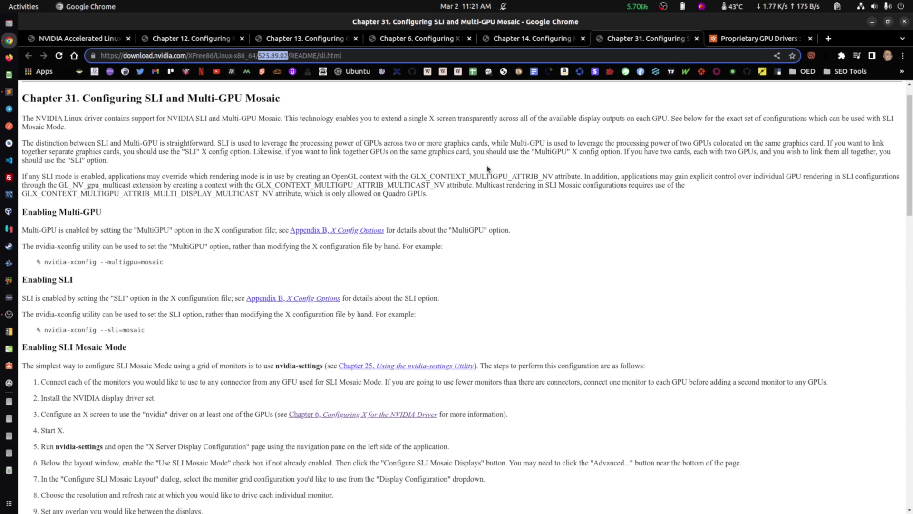
left_click(151, 329)
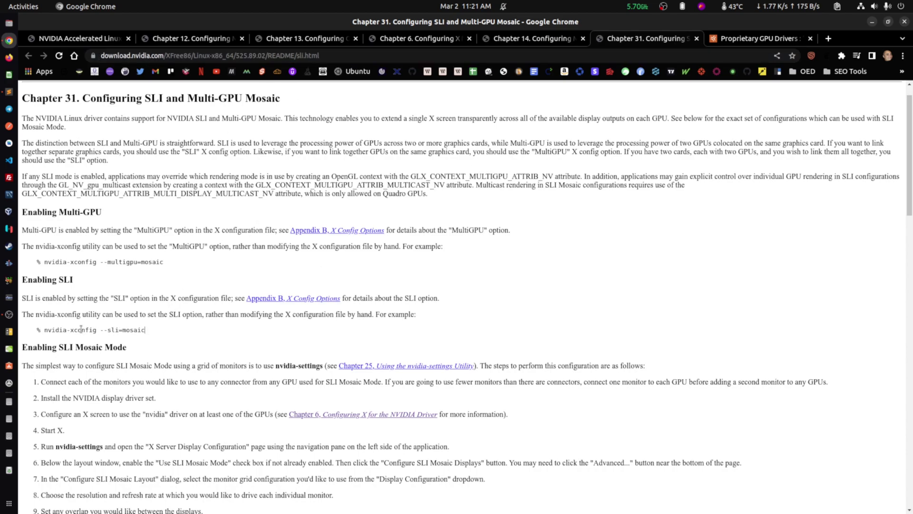
Reselect the --sli=mosaic example and nvidia-xconfig sentence, then launch NVIDIA Settings from the dock.
left_click_drag(44, 329, 147, 331)
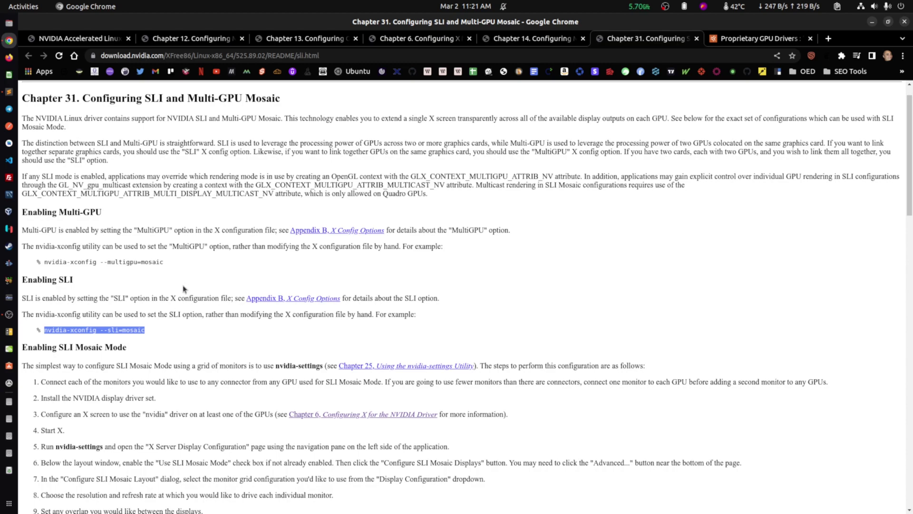
triple_click(183, 312)
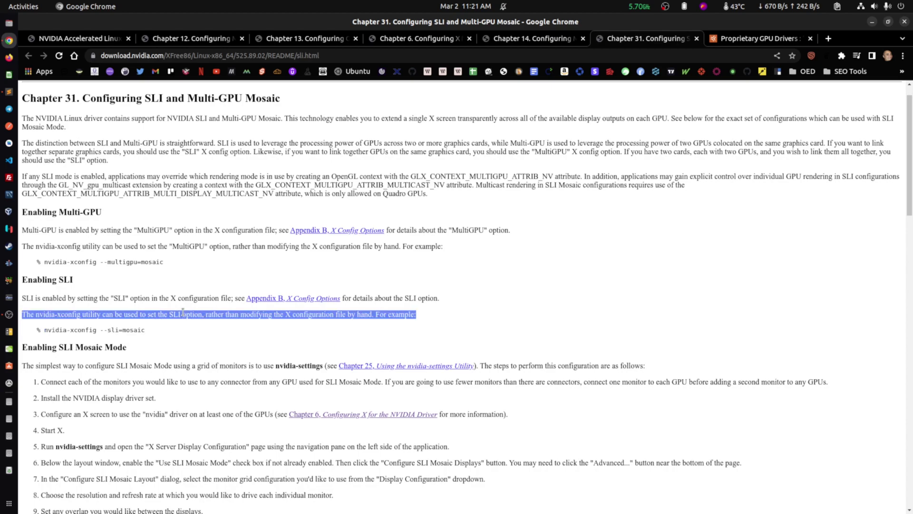
left_click(183, 312)
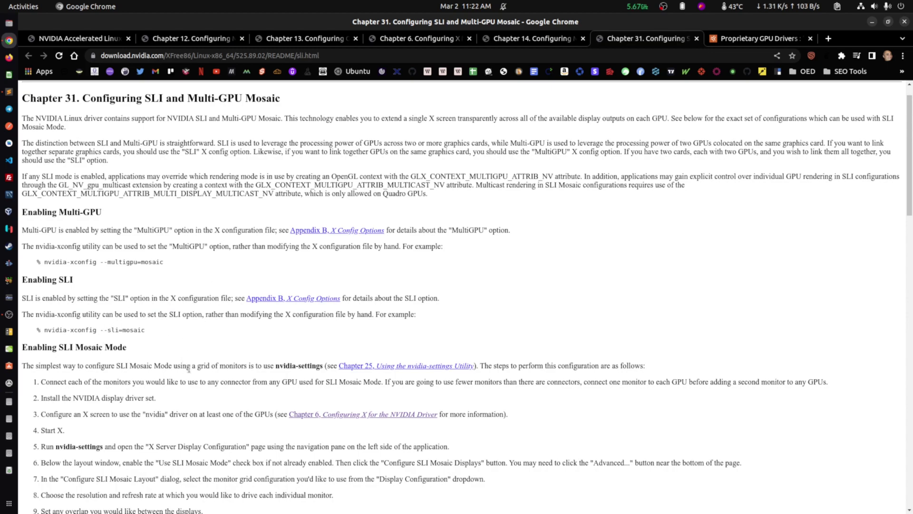
left_click_drag(43, 329, 157, 330)
left_click(159, 332)
left_click(9, 350)
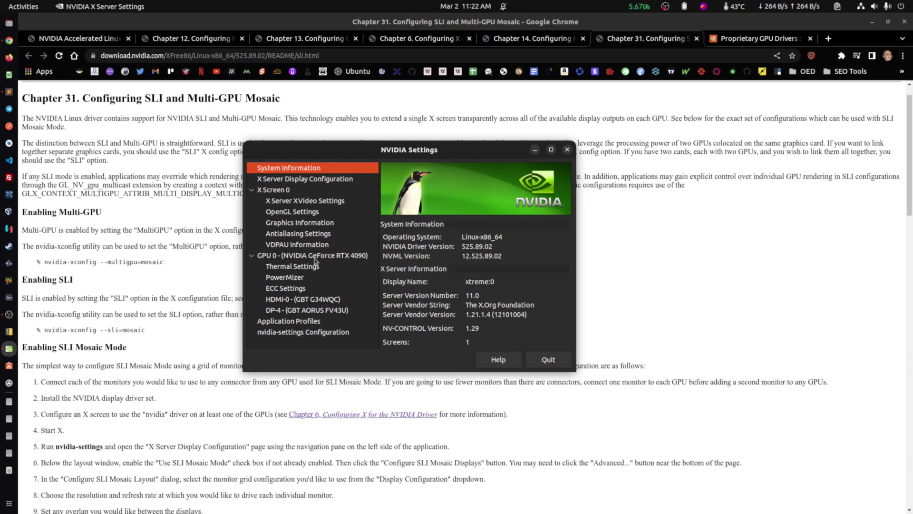
Check the RTX 4090's GPU 0 details, then quit NVIDIA Settings and confirm Really quit.
left_click(252, 256)
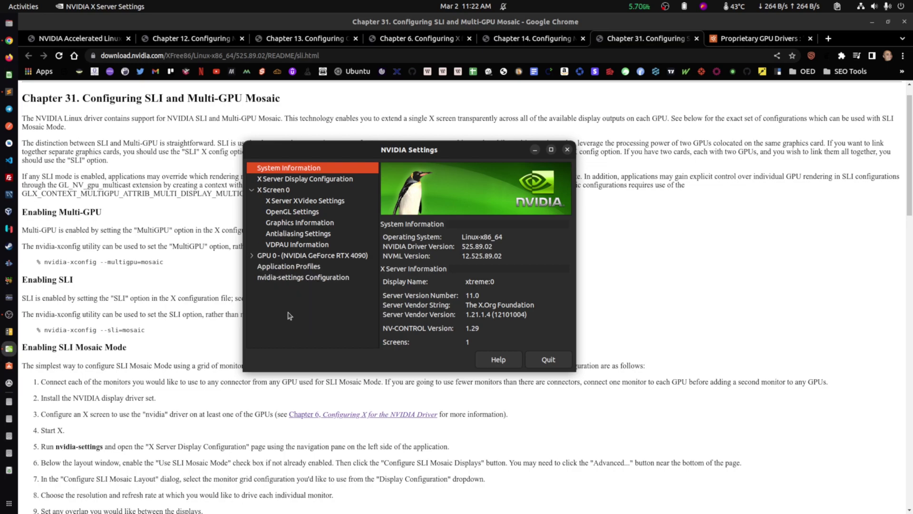
left_click(252, 256)
left_click(252, 257)
left_click(252, 256)
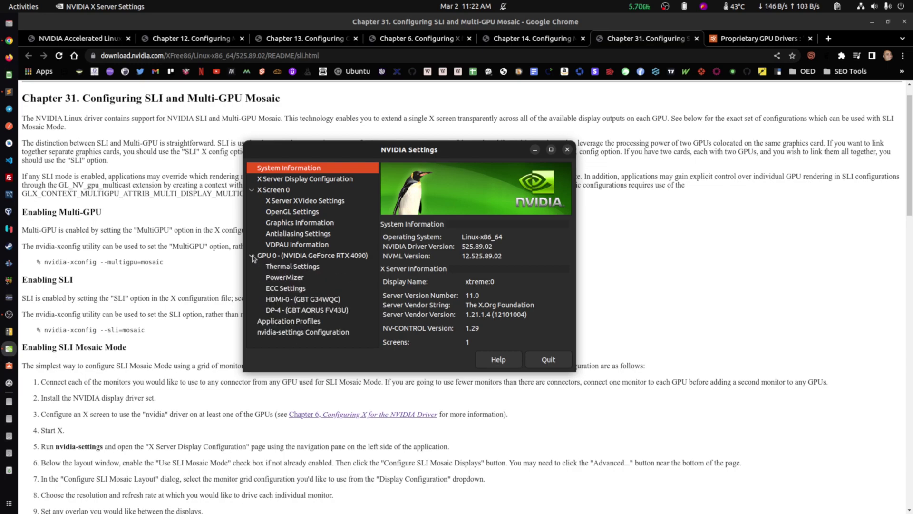
left_click(253, 257)
left_click(260, 257)
left_click(253, 256)
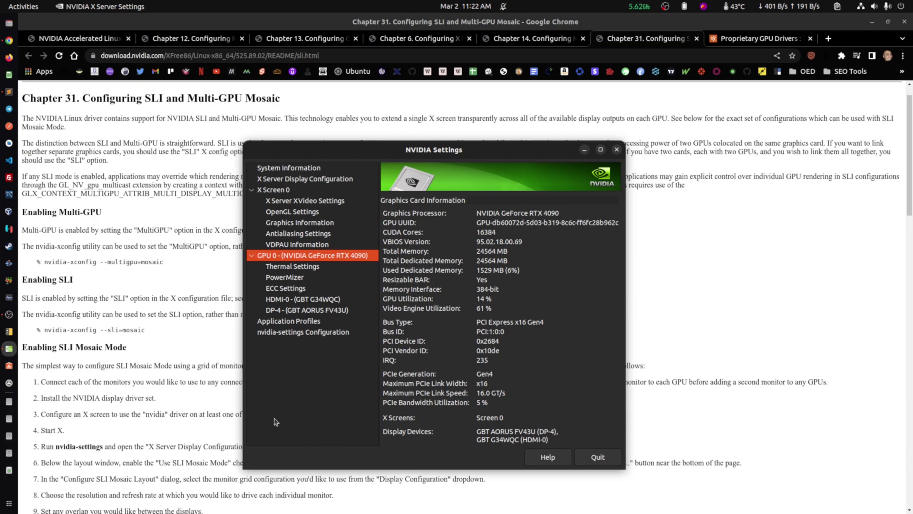
left_click(617, 149)
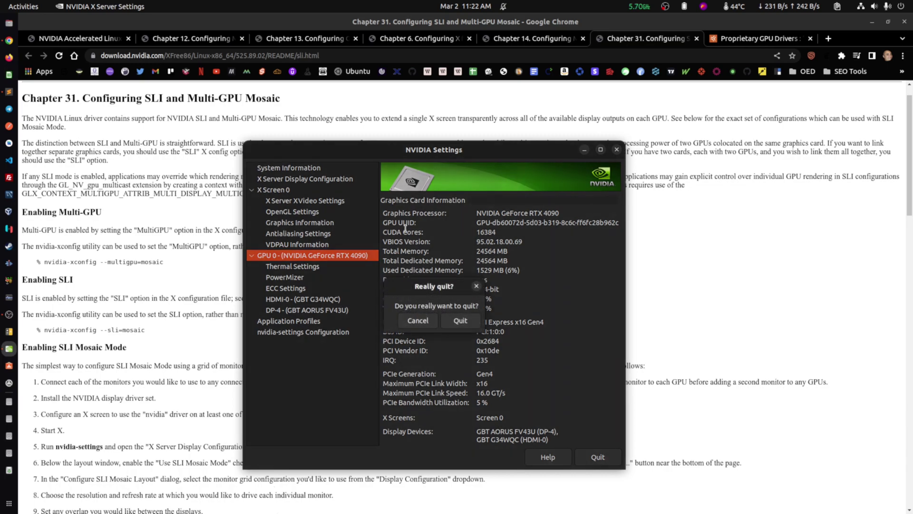
left_click(537, 373)
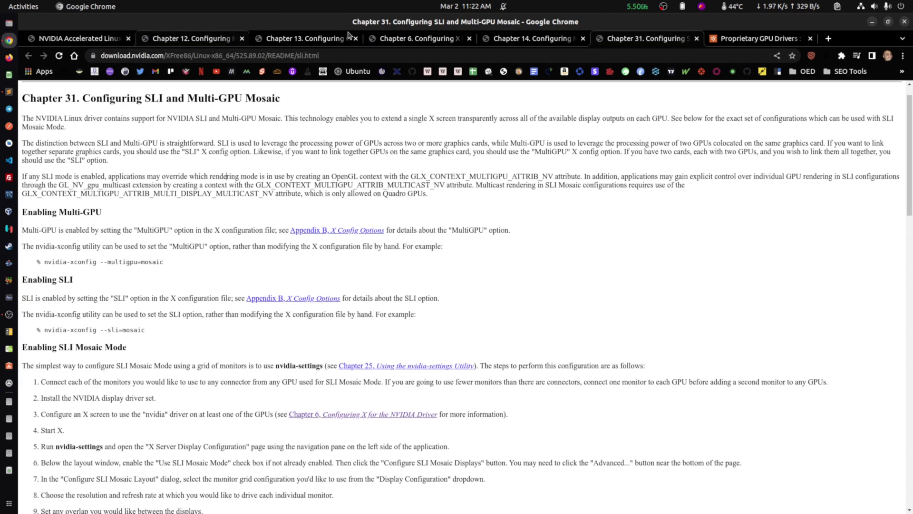
left_click(737, 40)
scroll(221, 205, "down", 4)
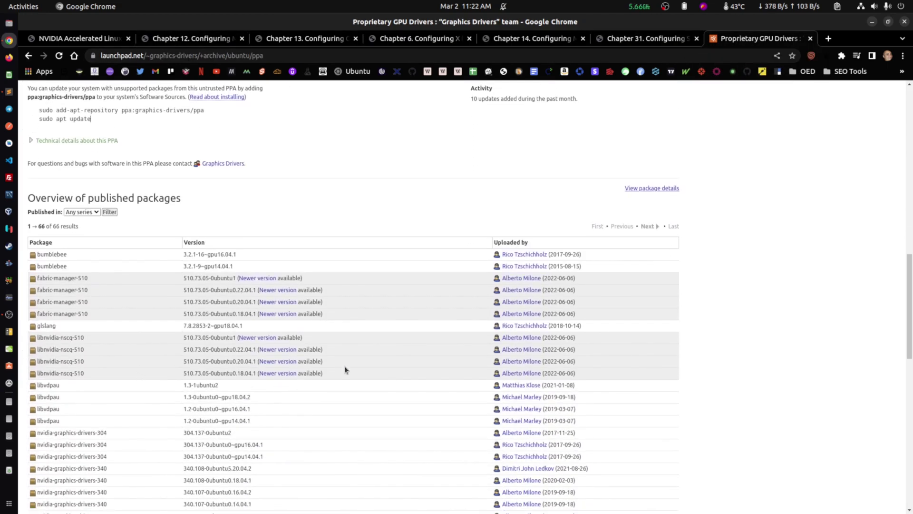
scroll(344, 366, "up", 3)
scroll(213, 230, "down", 7)
scroll(409, 395, "up", 10)
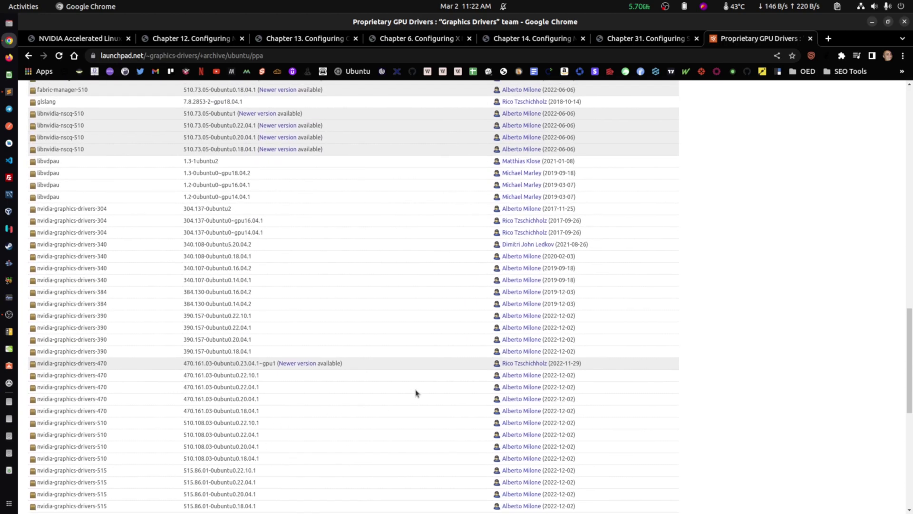
left_click(296, 38)
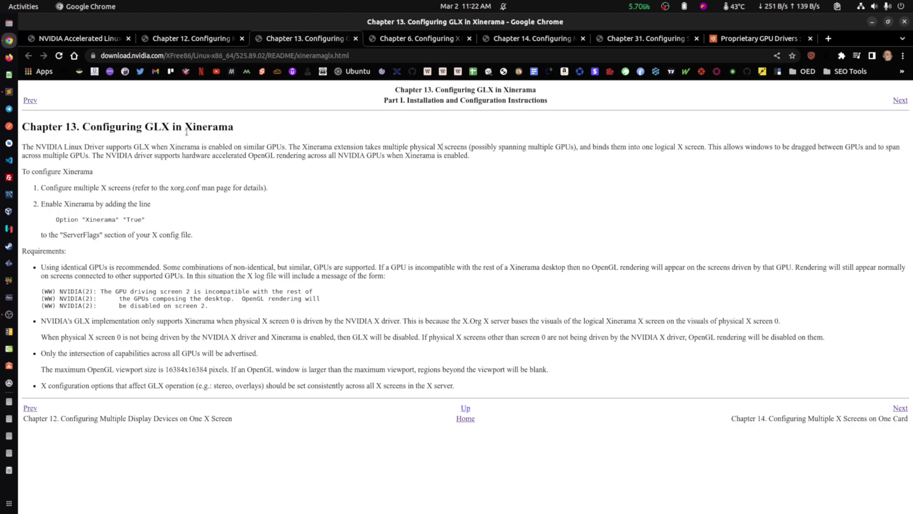
left_click_drag(186, 132, 256, 142)
left_click(423, 38)
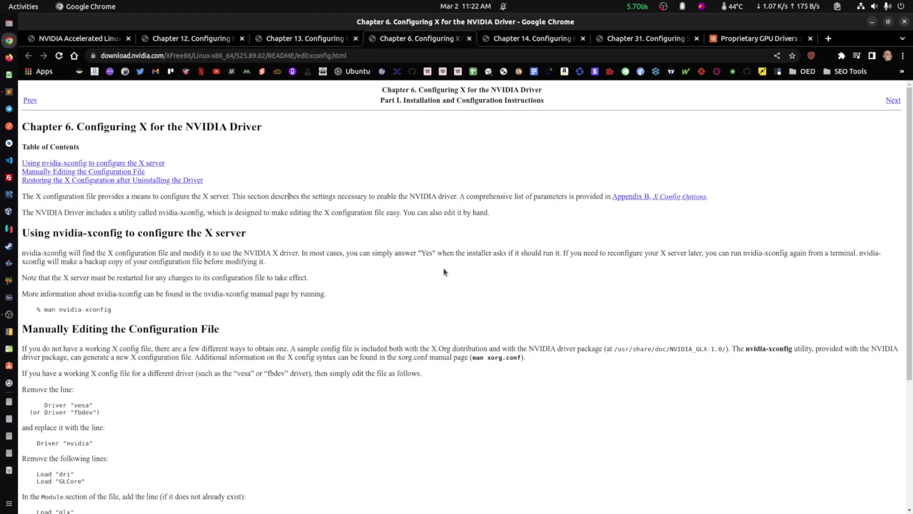
left_click(510, 41)
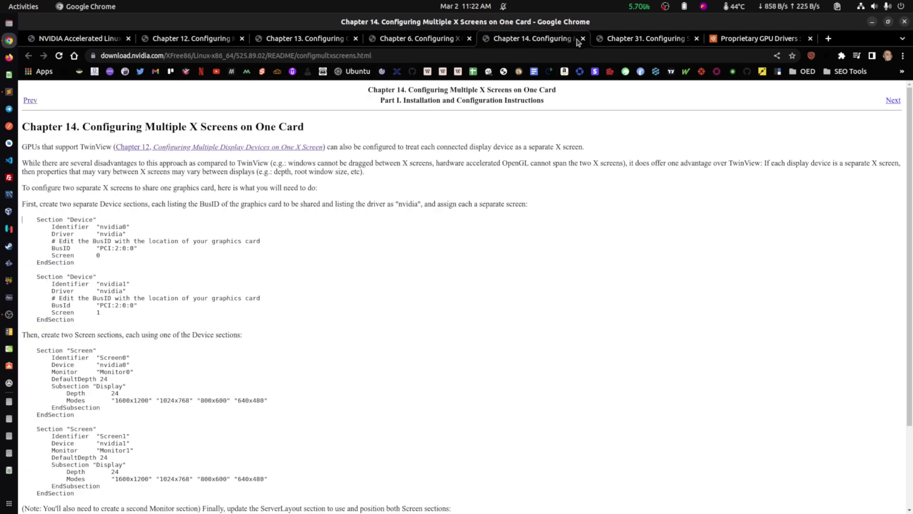
left_click(611, 41)
left_click_drag(145, 98, 166, 98)
left_click(316, 139)
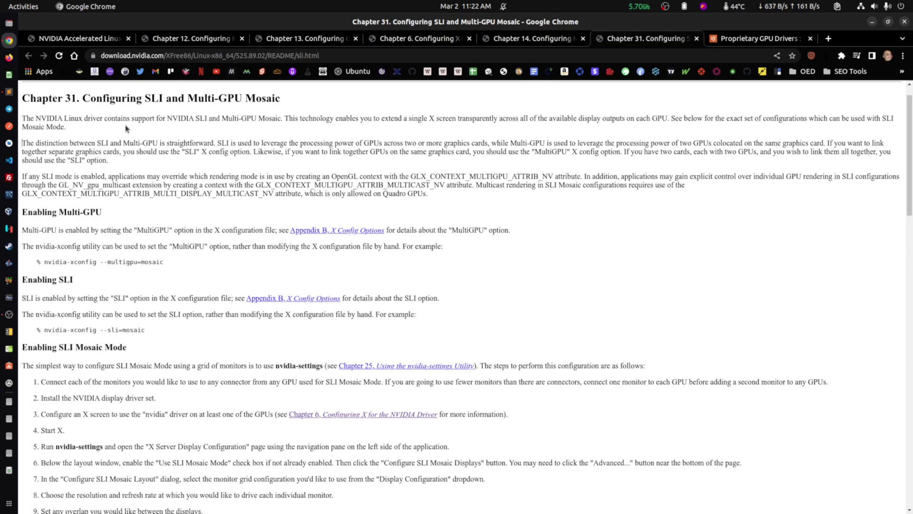
scroll(198, 271, "down", 4)
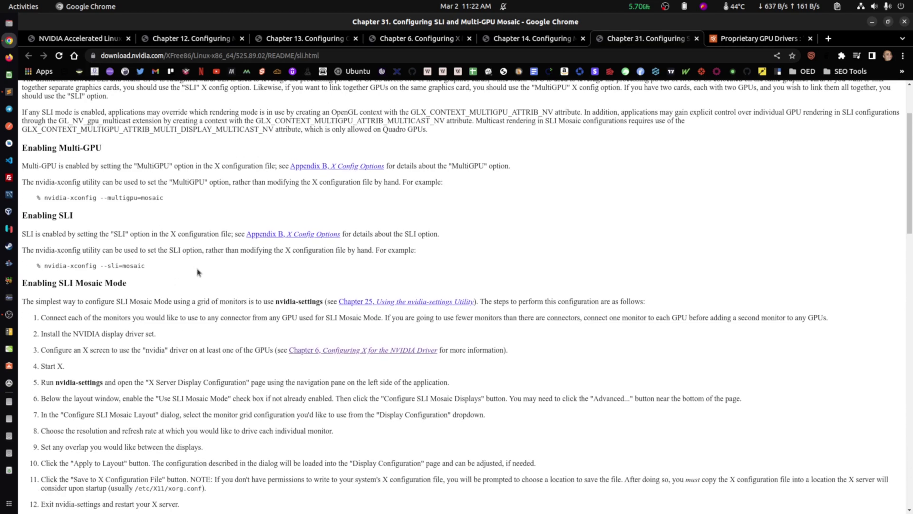
scroll(270, 121, "up", 5)
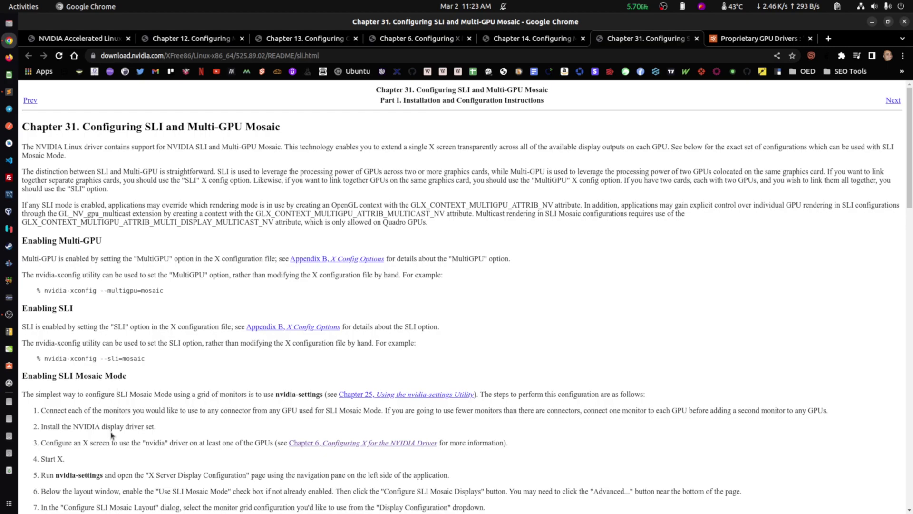
scroll(116, 434, "down", 3)
scroll(188, 184, "down", 1)
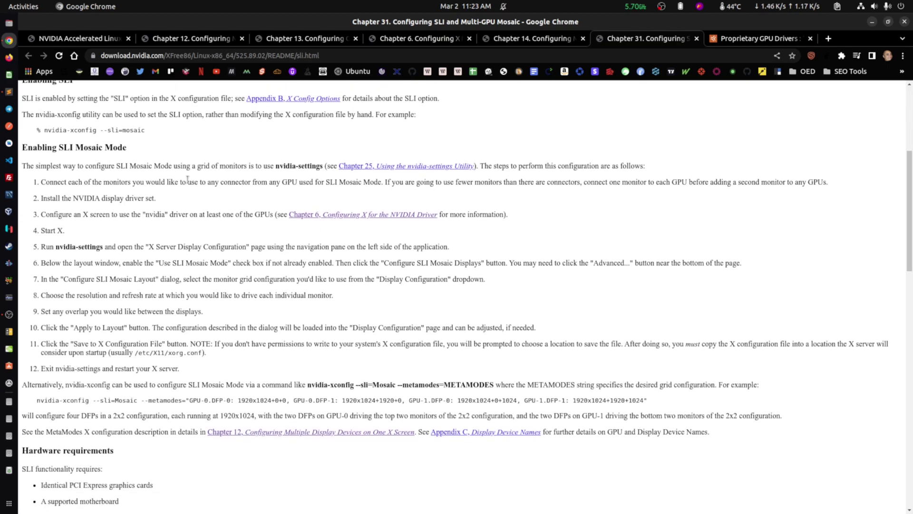
scroll(188, 180, "down", 2)
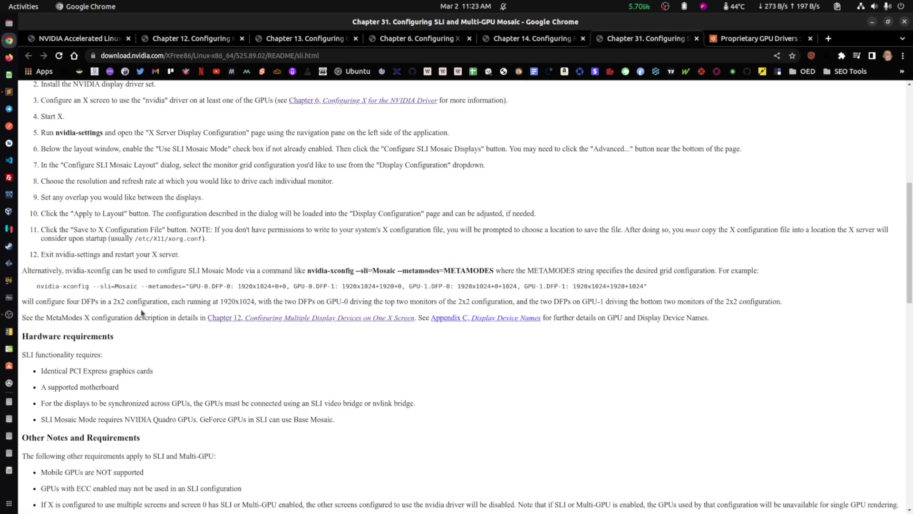
scroll(147, 361, "down", 5)
scroll(364, 314, "up", 9)
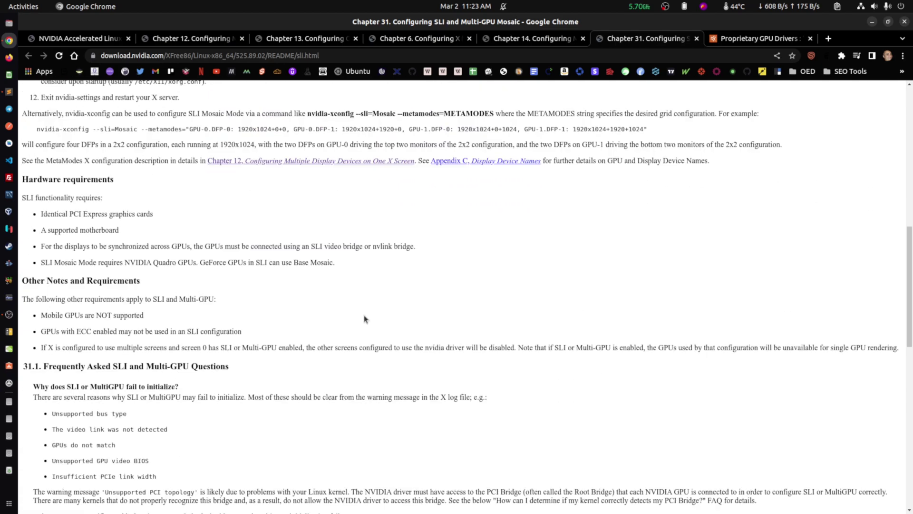
left_click(235, 56)
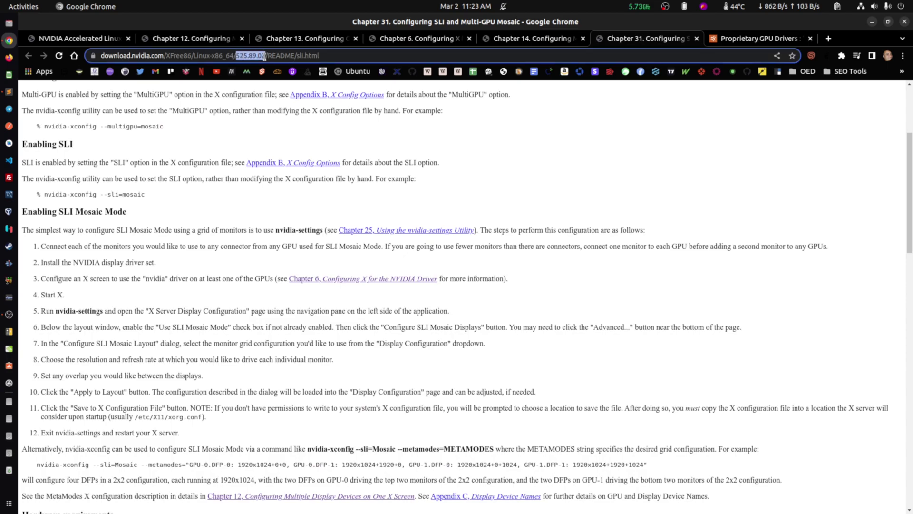
double_click(270, 57)
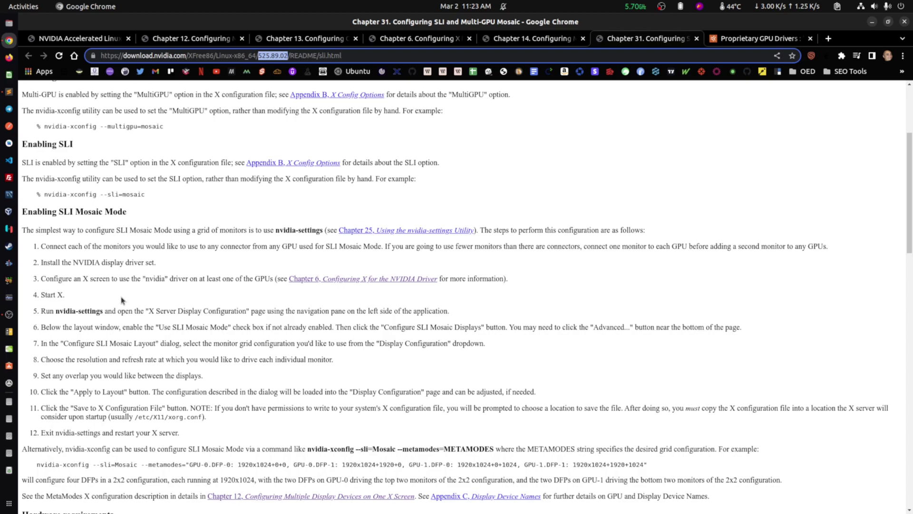
left_click(9, 348)
left_click_drag(216, 22, 356, 170)
left_click_drag(394, 267, 422, 266)
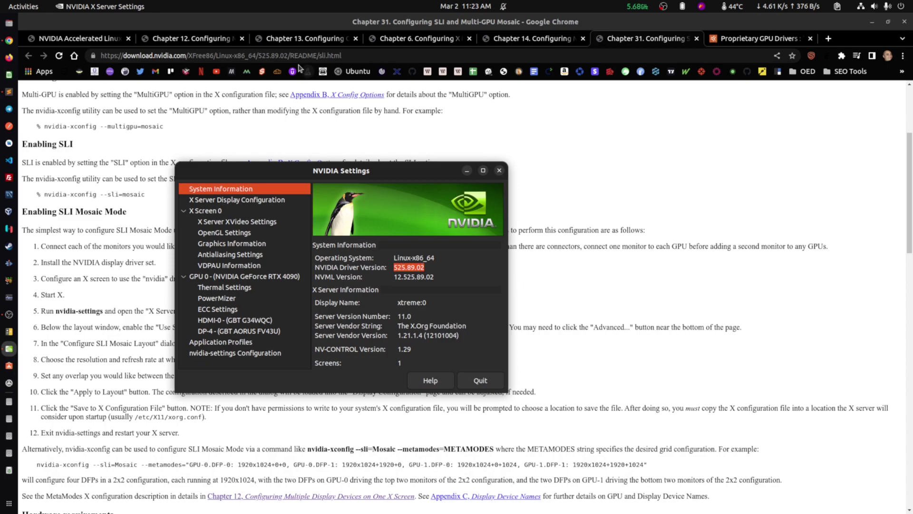
left_click(258, 57)
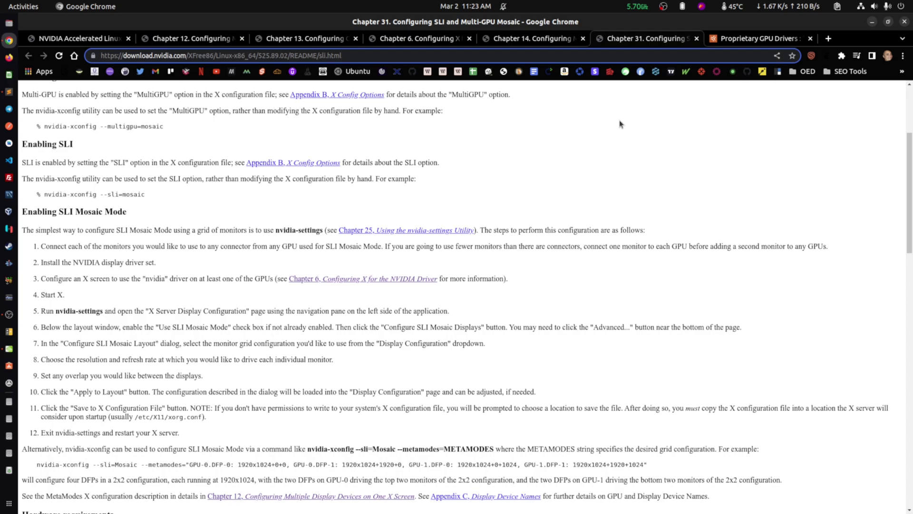
left_click_drag(318, 55, 368, 60)
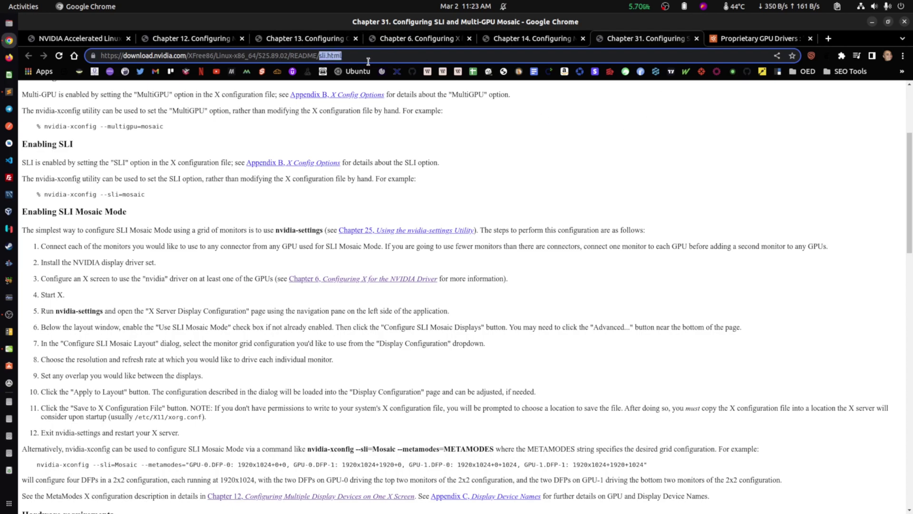
Load the 525.89.02 README index.html and scroll through its chapter 1–46 table of contents.
type("index.")
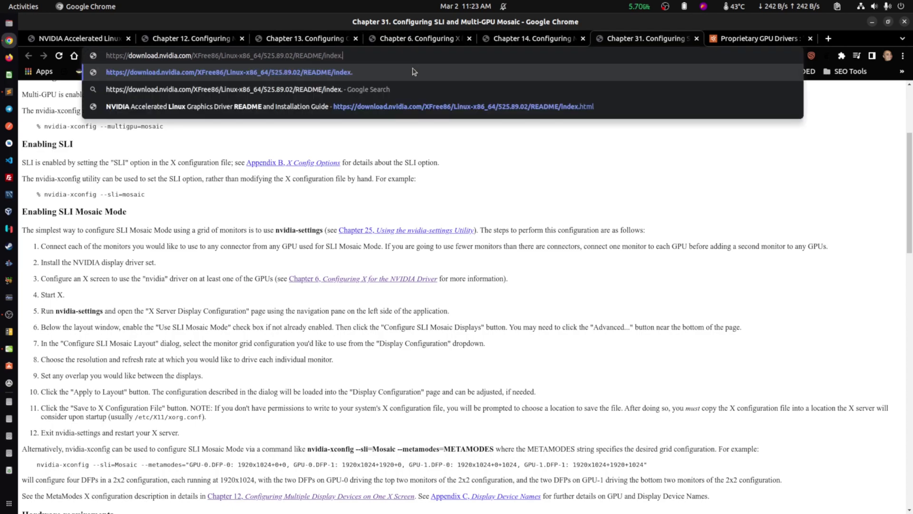
type("html")
key("Return")
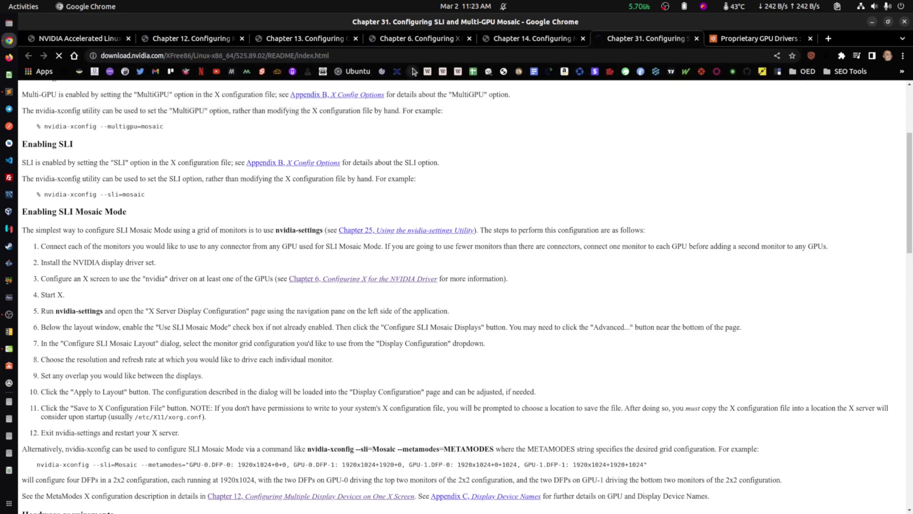
scroll(268, 254, "down", 5)
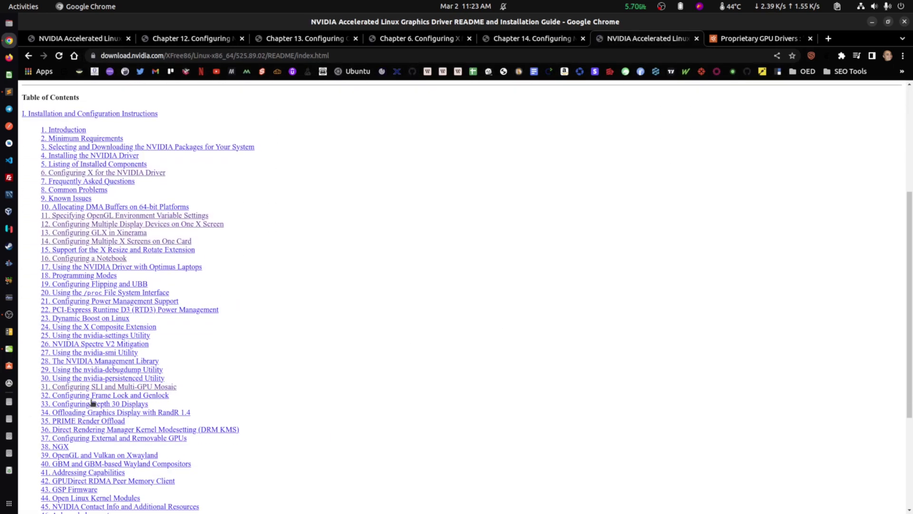
scroll(425, 283, "down", 1)
scroll(425, 282, "down", 3)
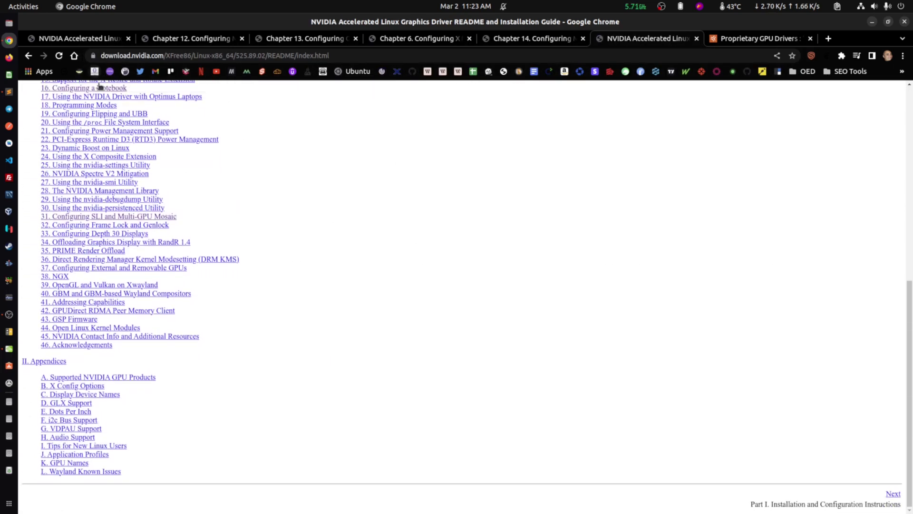
scroll(369, 330, "up", 2)
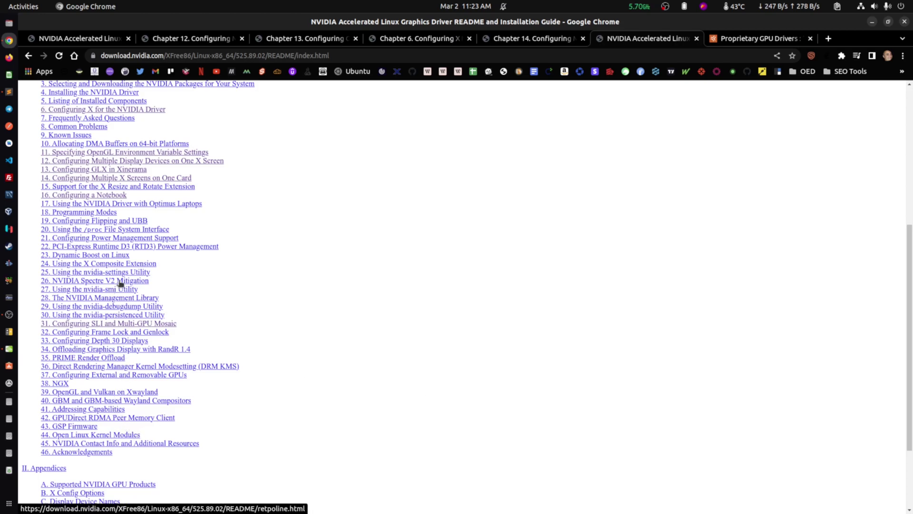
scroll(251, 285, "up", 3)
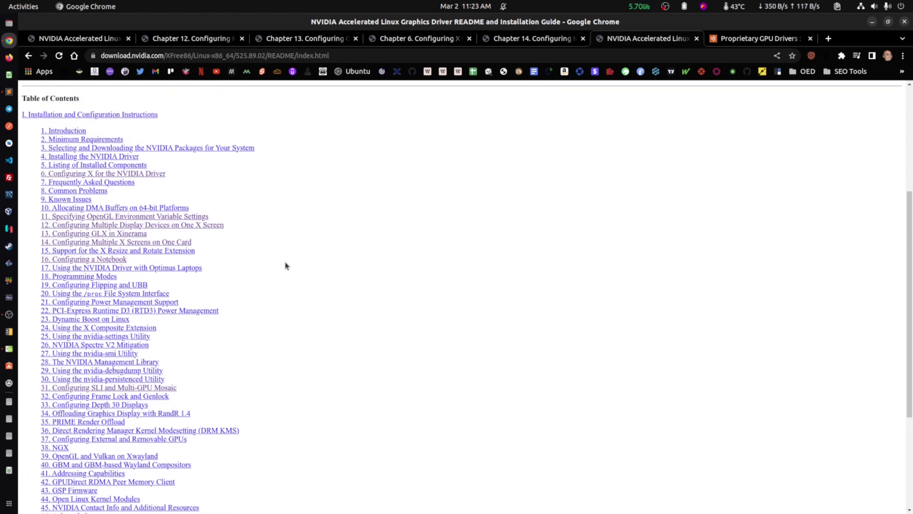
scroll(269, 243, "down", 5)
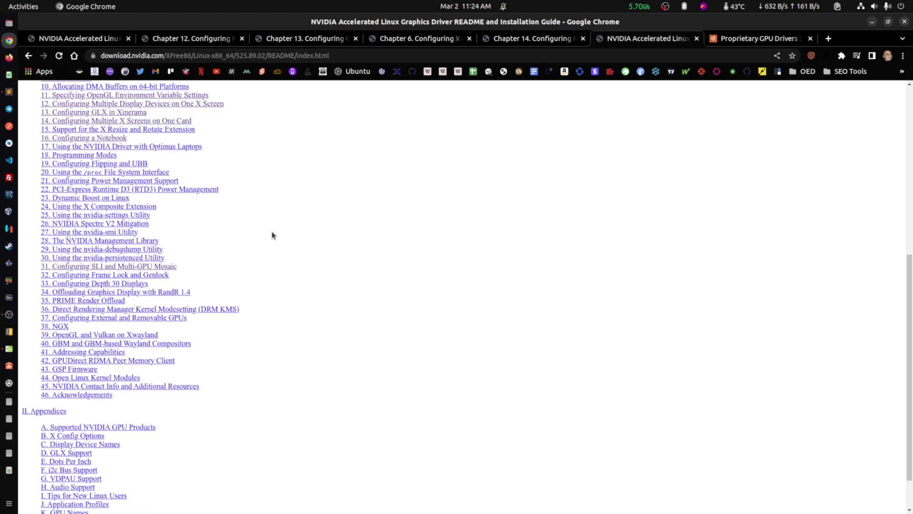
scroll(272, 235, "up", 5)
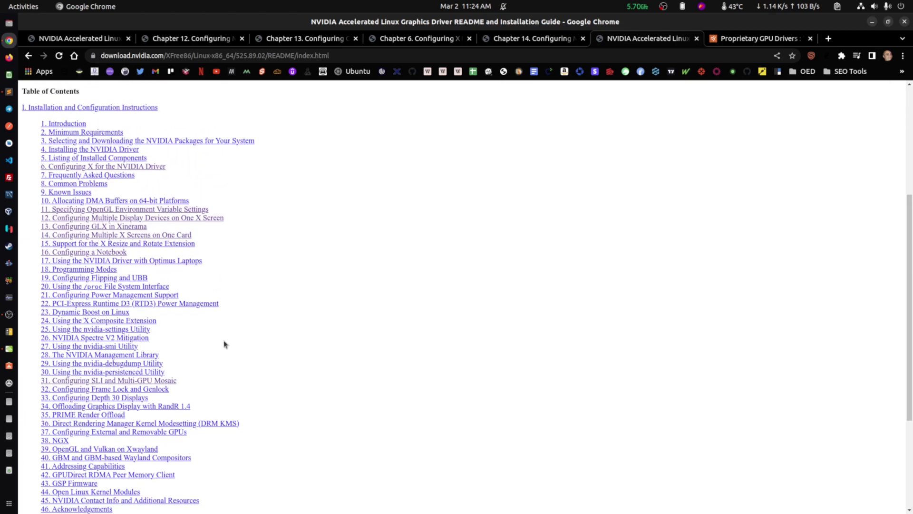
Open Chapter 23, Dynamic Boost on Linux, and scroll to its Hardware Requirements.
left_click(84, 314)
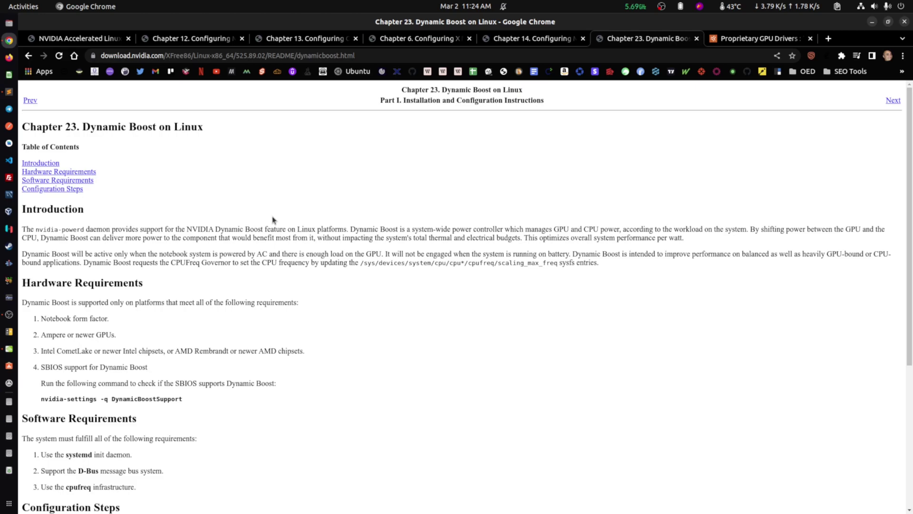
scroll(337, 300, "down", 5)
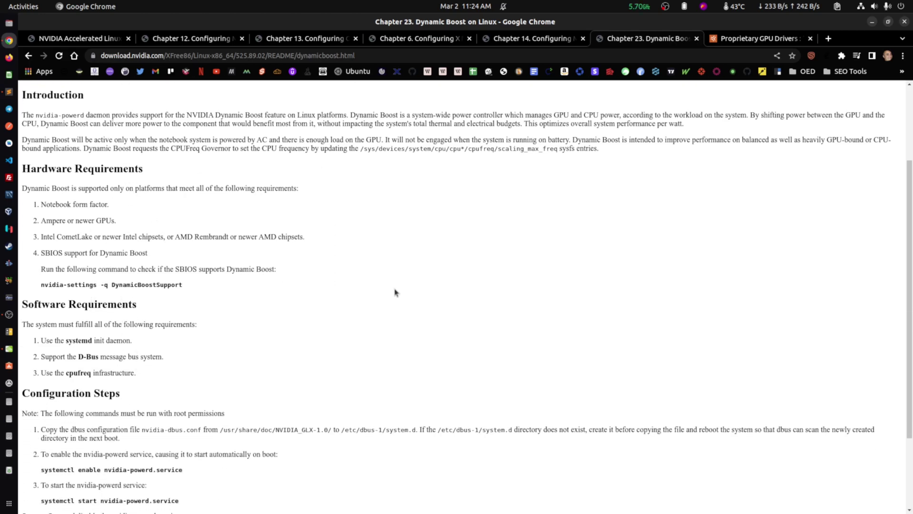
scroll(395, 292, "down", 3)
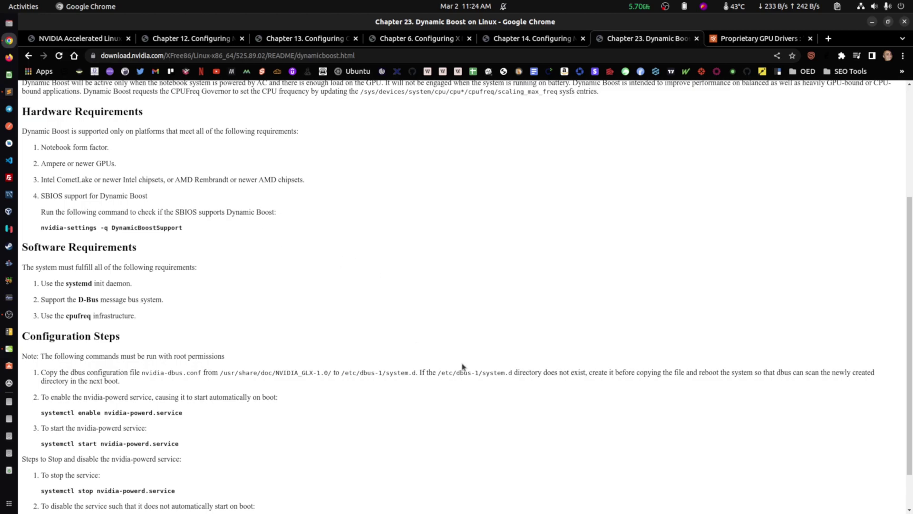
scroll(227, 266, "up", 3)
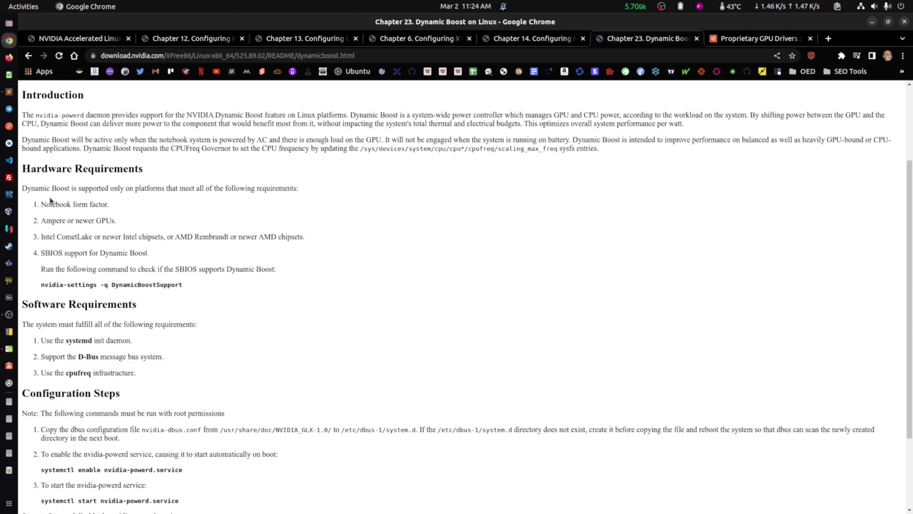
Highlight the Ampere GPU, Intel CometLake chipset and SBIOS support requirements, then open a terminal.
left_click_drag(42, 220, 116, 223)
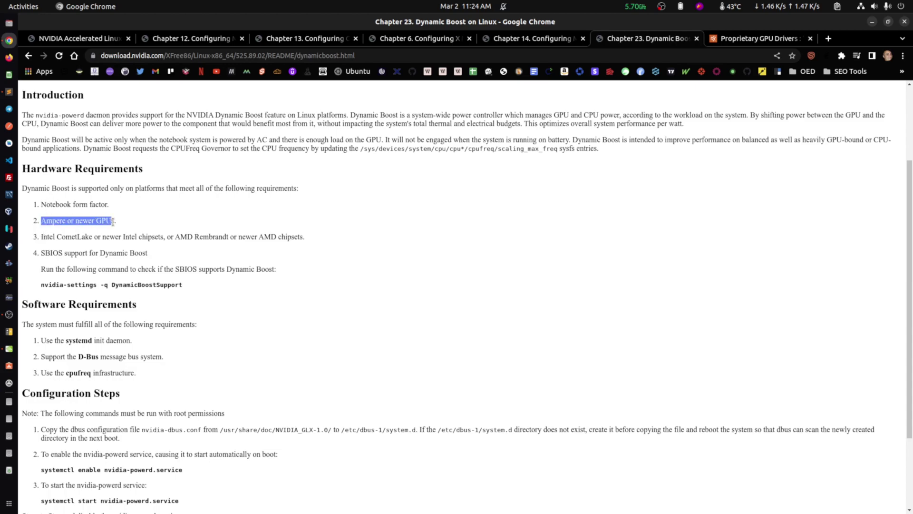
left_click(101, 234)
left_click_drag(43, 237, 166, 237)
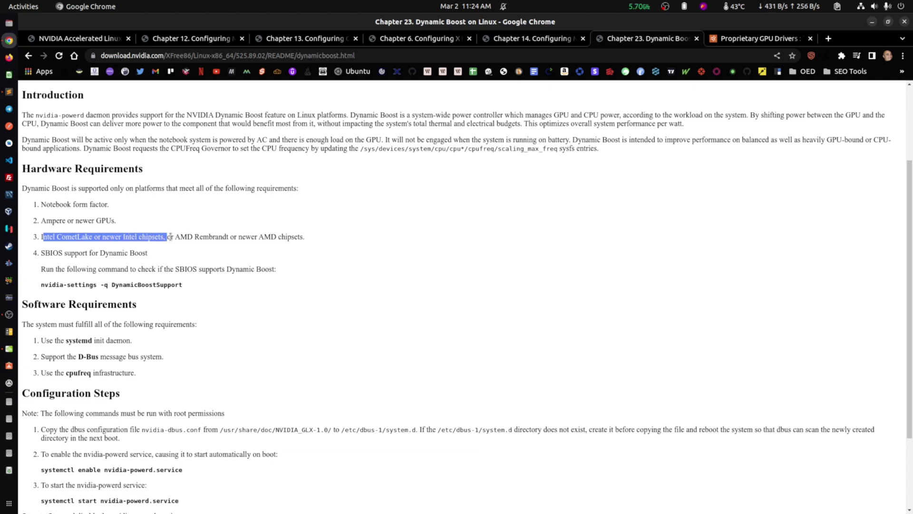
triple_click(233, 237)
triple_click(304, 244)
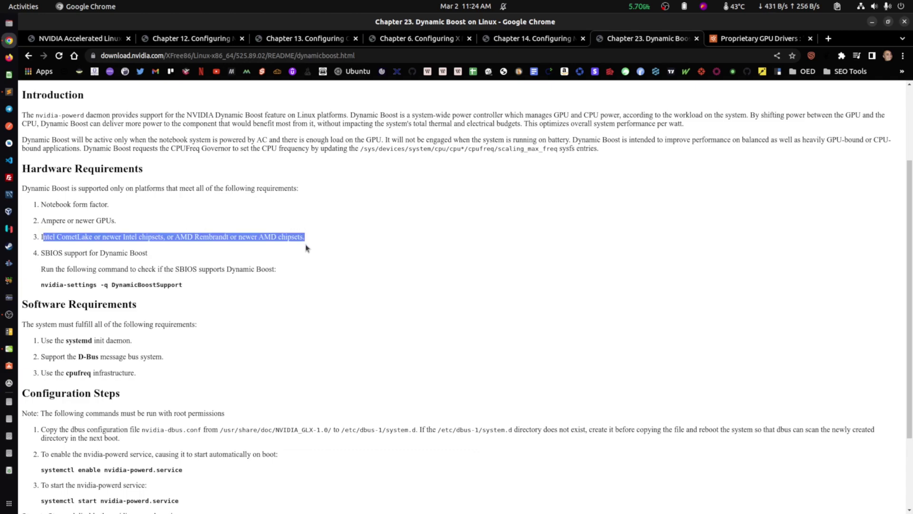
left_click(211, 241)
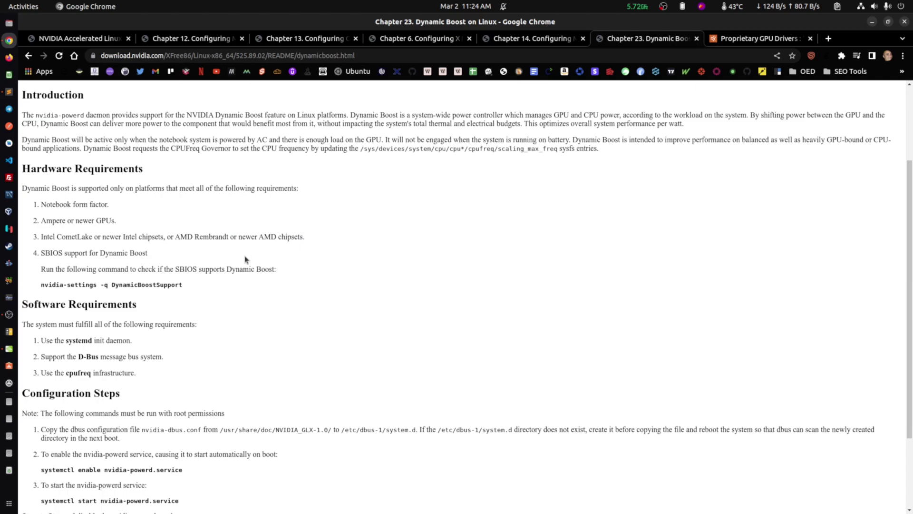
left_click_drag(40, 253, 156, 252)
left_click(172, 251)
left_click(521, 241)
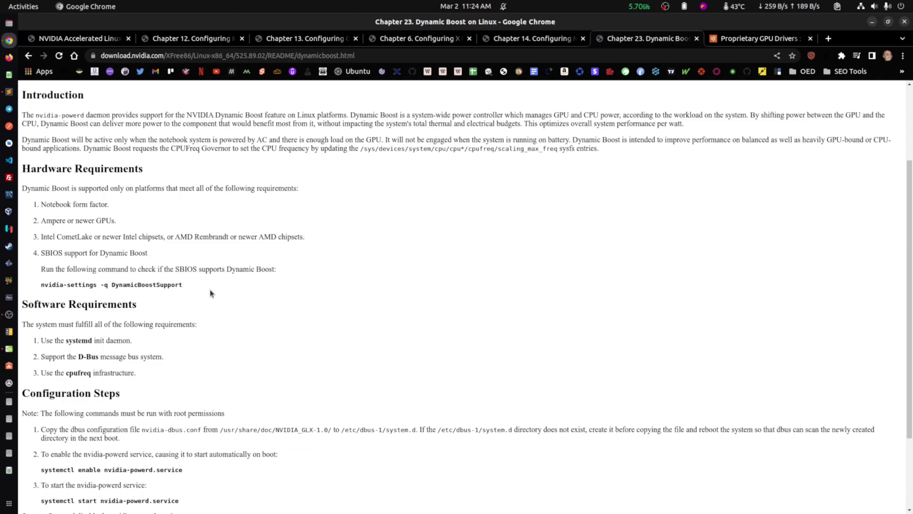
key("ctrl+alt+t")
Move the terminal window aside and return Chrome to the README table of contents.
left_click_drag(402, 44, 534, 200)
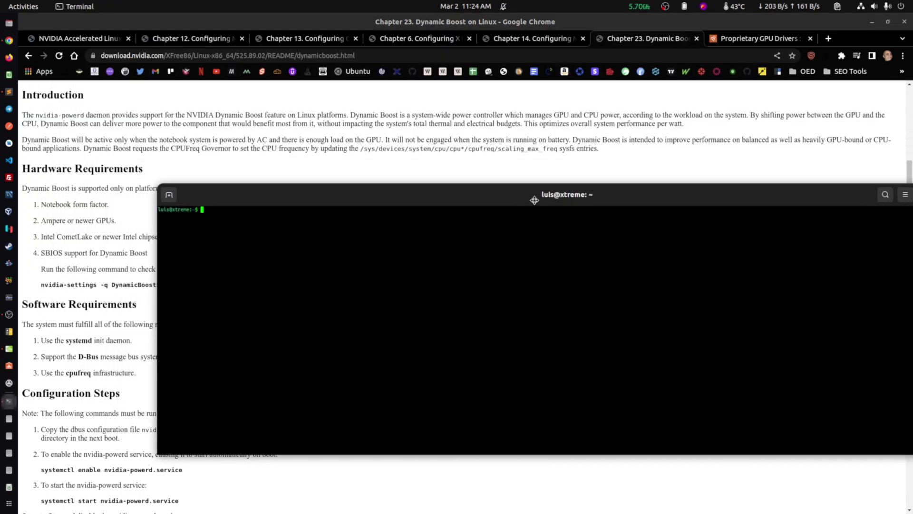
left_click(178, 195)
left_click(29, 56)
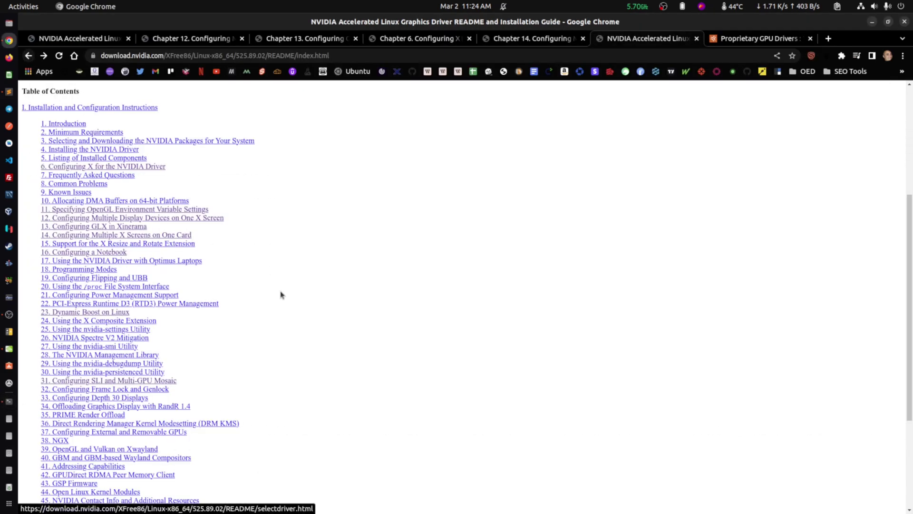
Open chapter 26, NVIDIA Spectre V2 Mitigation, and highlight the spectre_v2=off boot flag.
scroll(332, 270, "down", 3)
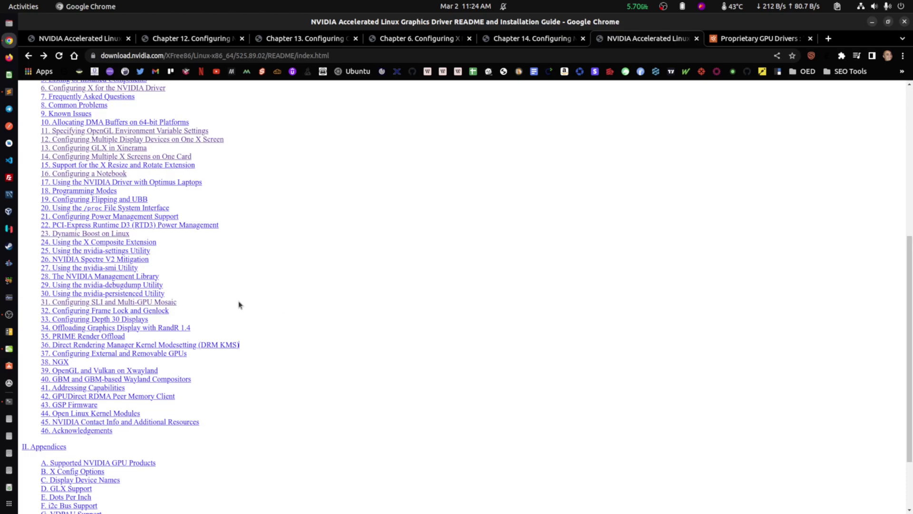
left_click(139, 260)
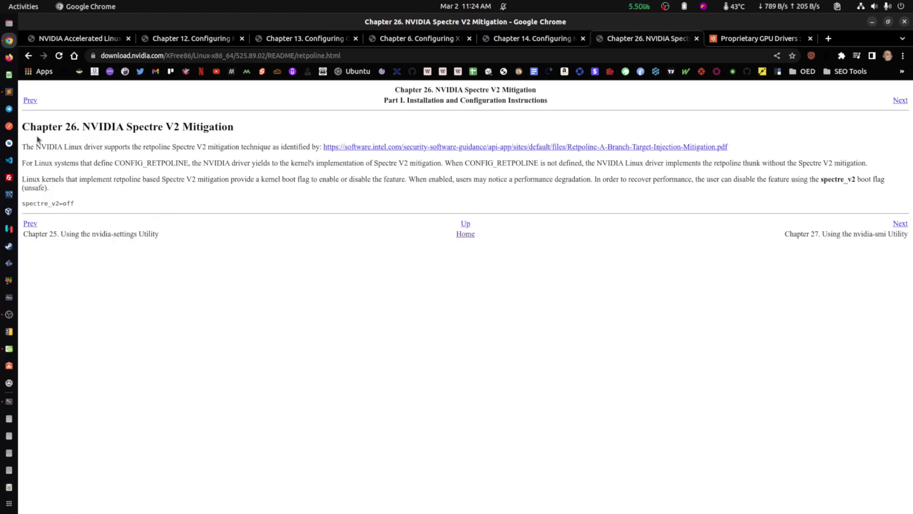
triple_click(46, 200)
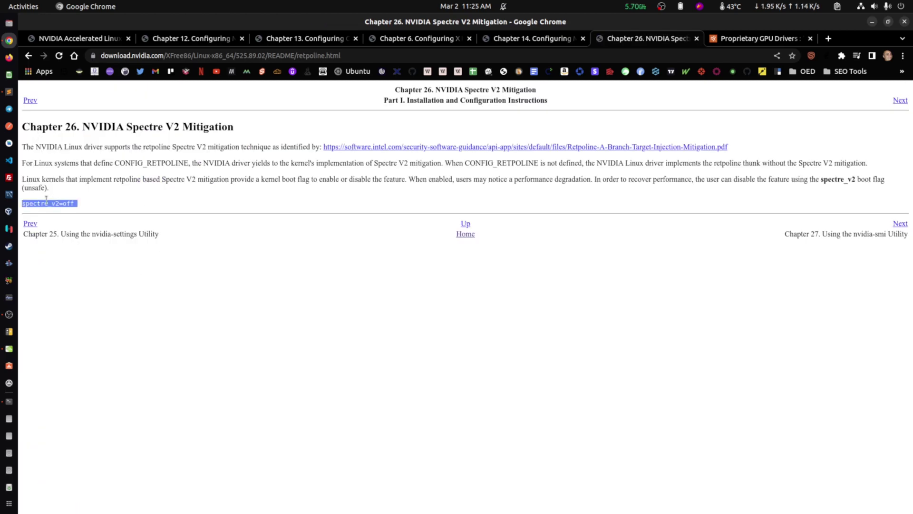
left_click(47, 200)
In a new terminal, open /etc/default/grub in nano with sudo.
key("ctrl+alt+t")
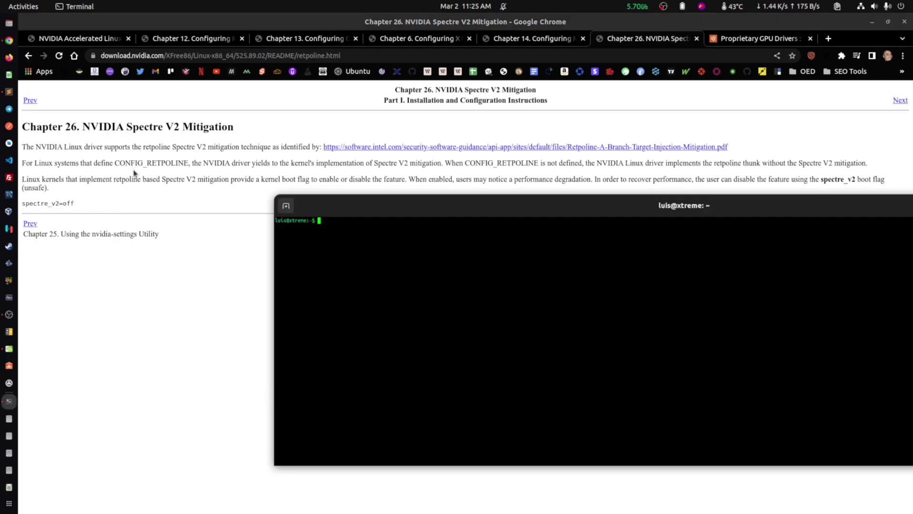
left_click_drag(379, 208, 284, 213)
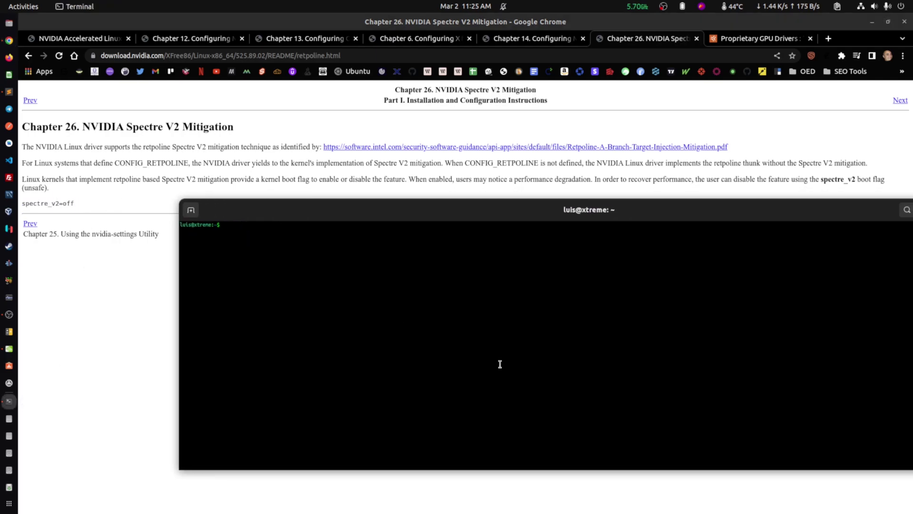
type("sudo nano /et")
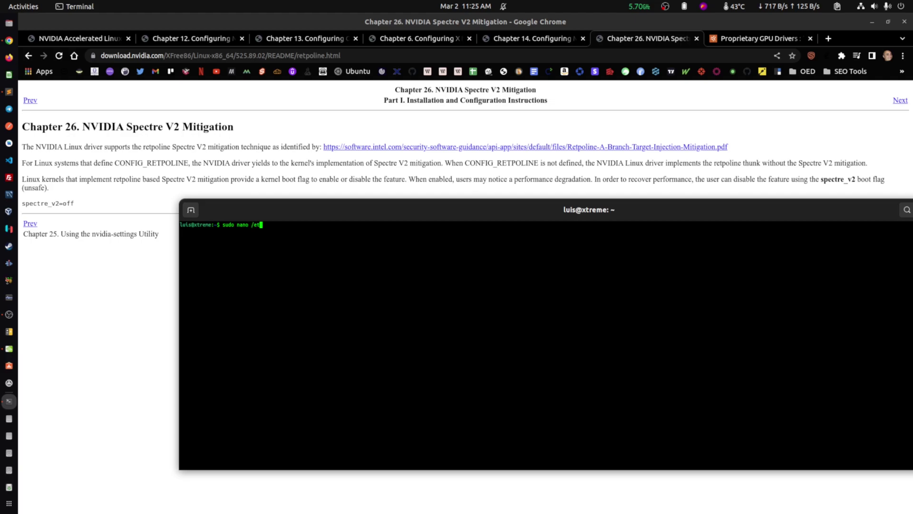
type("c/default/grub")
key("Return")
key("Return")
Locate mitigations=off in GRUB_CMDLINE_LINUX_DEFAULT, then exit nano without changes.
key("Down")
key("Down")
key("Down")
key("Down")
key("Down")
key("Down")
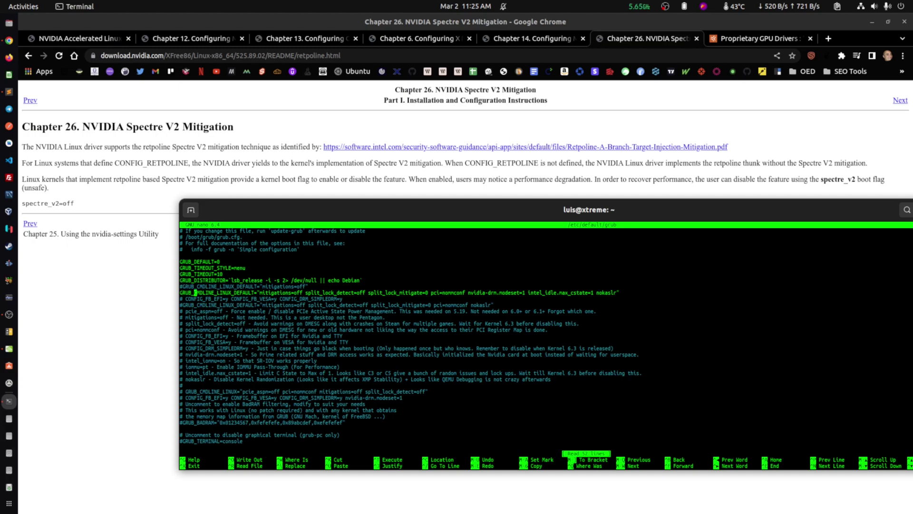
key("Right")
key("Right")
key("Right")
key("Right")
key("Right")
key("Right")
key("Right")
key("Right")
key("Right")
key("Right")
key("Right")
key("Right")
key("Right")
key("Right")
key("Right")
key("Right")
key("Right")
key("Right")
key("Right")
key("Right")
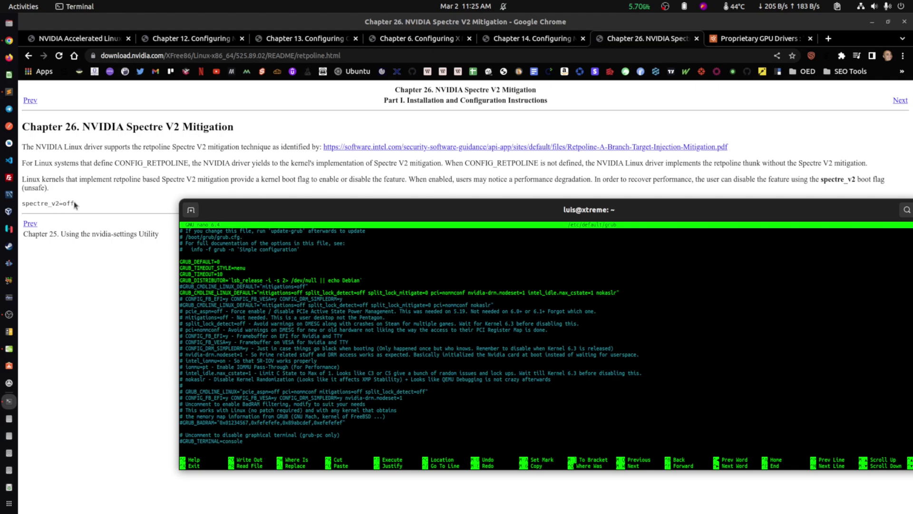
key("Left")
key("Left")
key("Left")
key("Left")
key("Right")
key("Right")
key("Right")
key("Right")
key("Right")
key("Right")
key("Right")
key("Right")
key("Right")
key("Right")
key("Right")
key("Right")
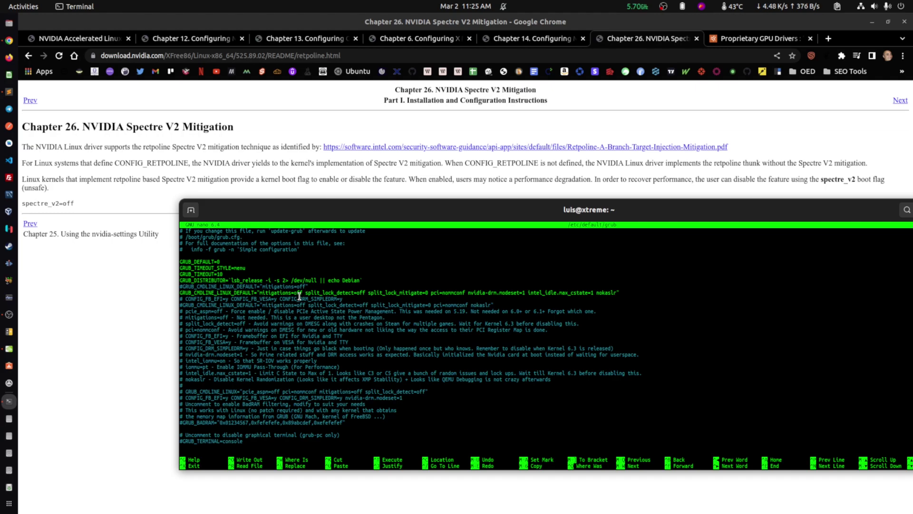
key("ctrl+x")
Enter 'sudo update-grub' at the prompt, then erase it without running.
type("sudo update-")
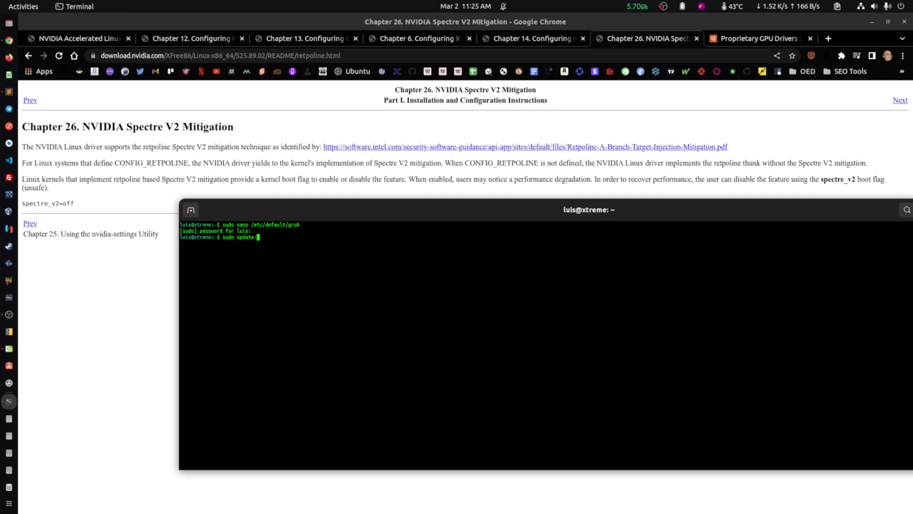
type("grub")
key("BackSpace")
type("date")
key("BackSpace")
key("BackSpace")
key("BackSpace")
key("BackSpace")
key("BackSpace")
key("BackSpace")
key("BackSpace")
key("BackSpace")
key("BackSpace")
key("BackSpace")
key("BackSpace")
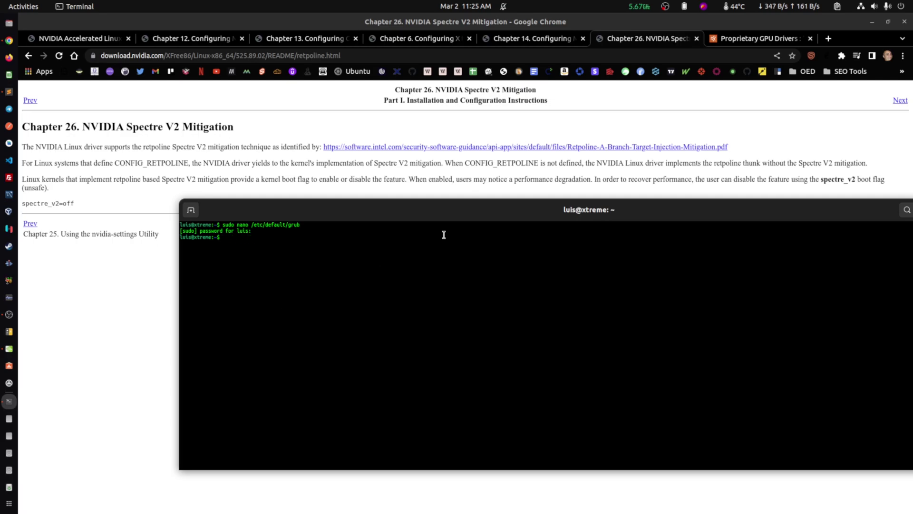
Close the terminal, leaving the Chapter 26 Spectre V2 page in view.
left_click_drag(561, 209, 437, 185)
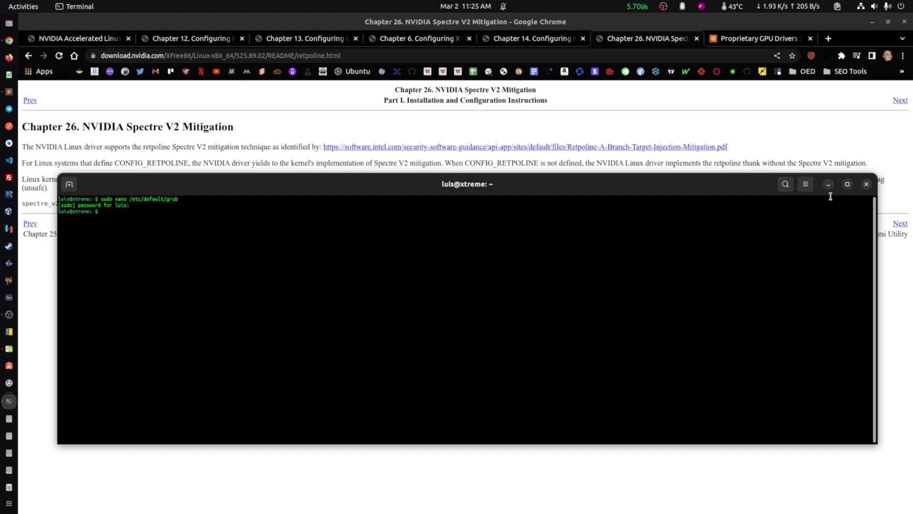
left_click(866, 185)
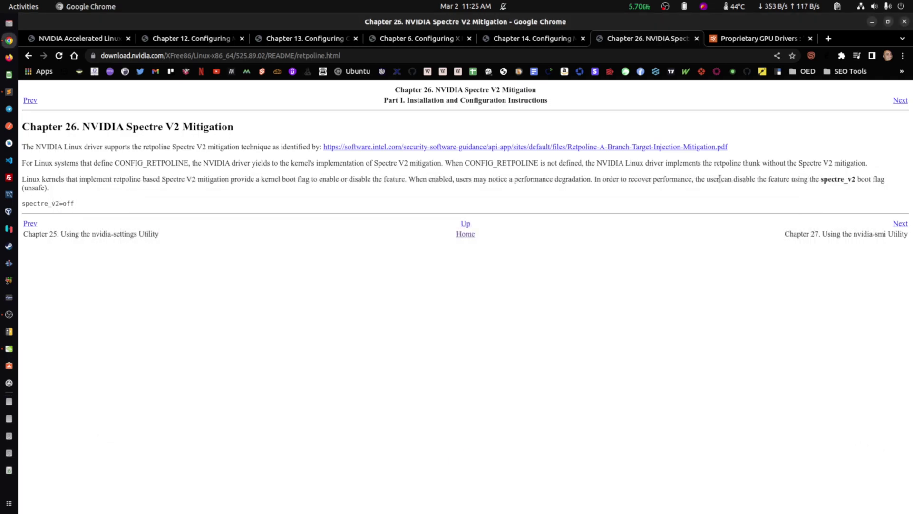
left_click(662, 6)
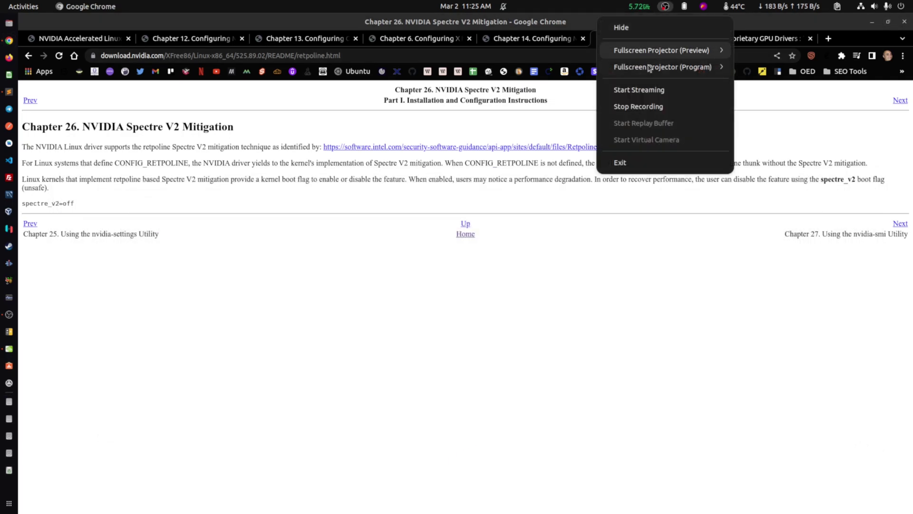